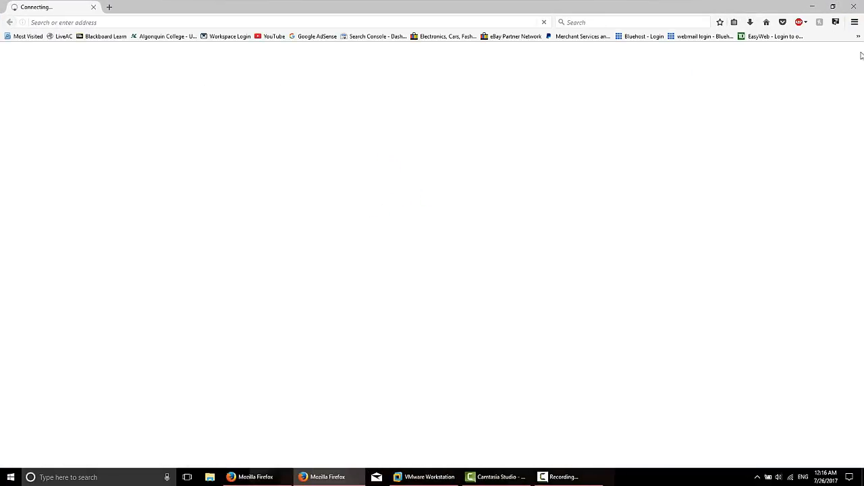
- Search Google for 'kali linux' in Firefox
click(857, 8)
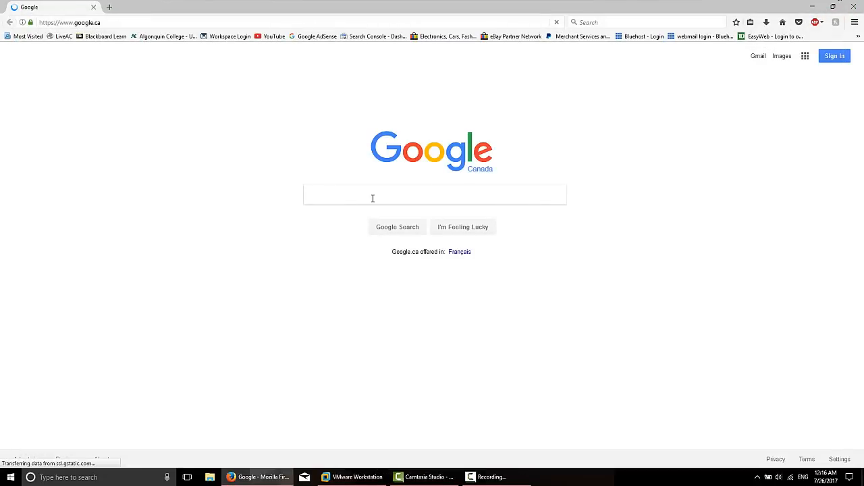
text(k)
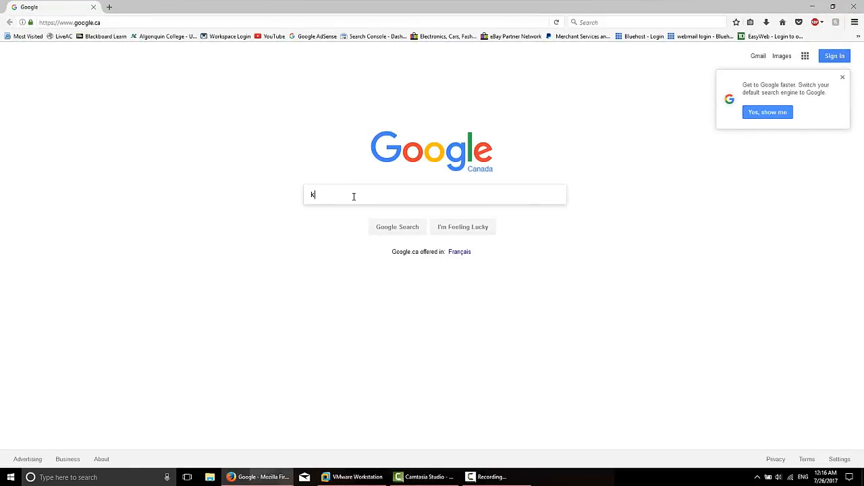
text(ali linux)
key(Return)
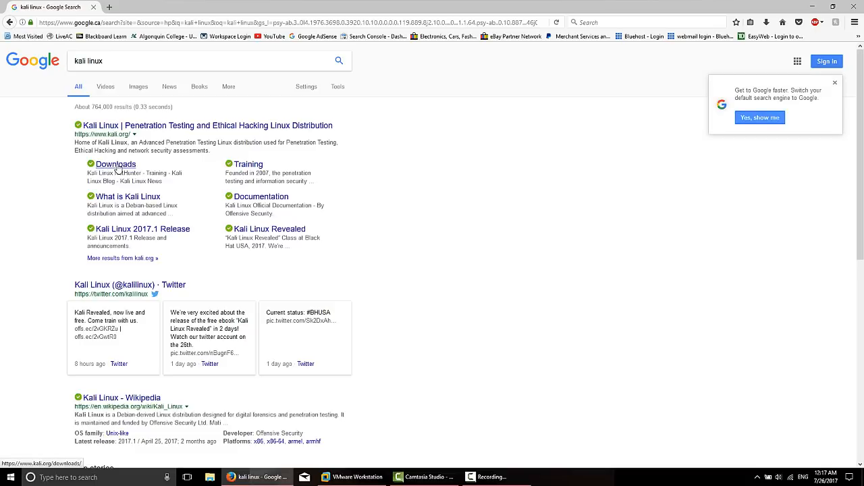
- Open the Kali Linux Downloads page and scroll to the VMware images section
click(122, 167)
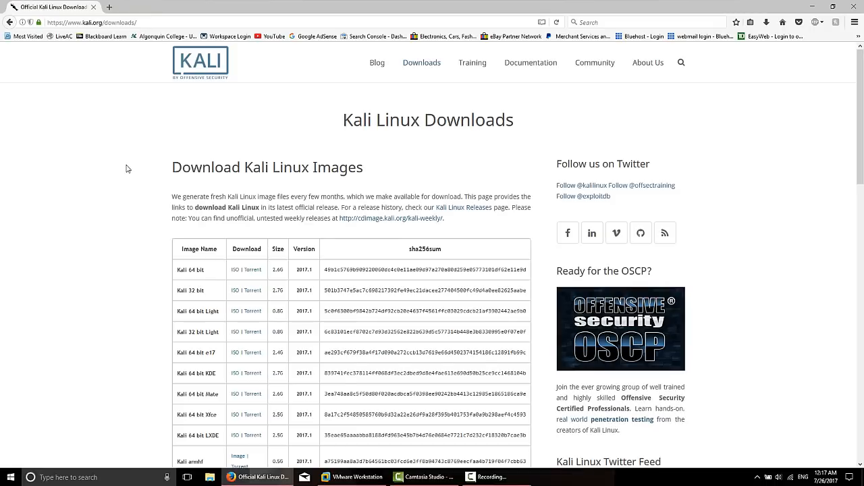
scroll(126, 148, down, 5)
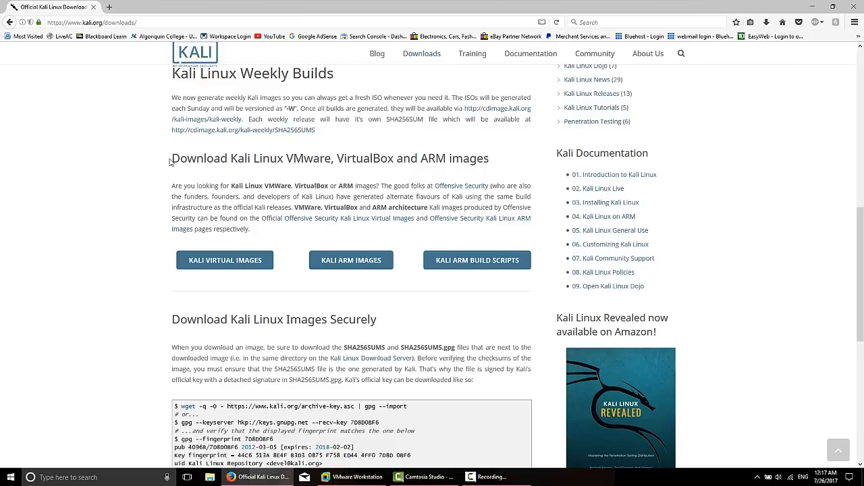
drag(172, 160, 333, 163)
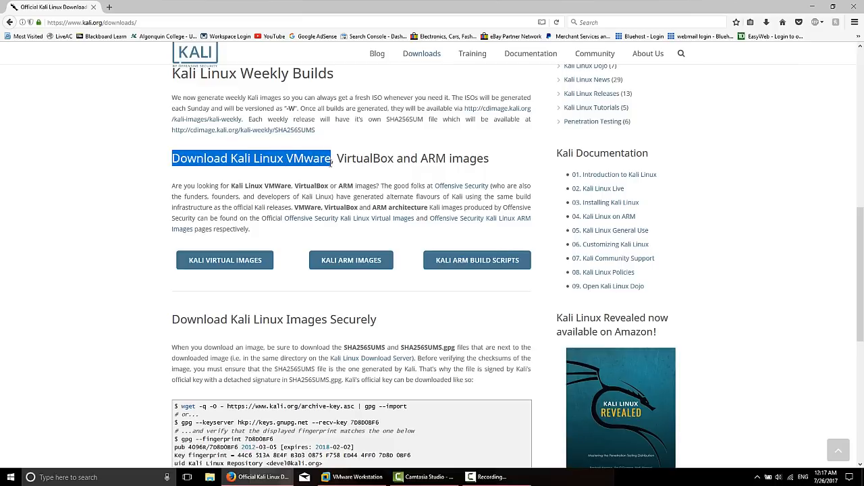
click(104, 167)
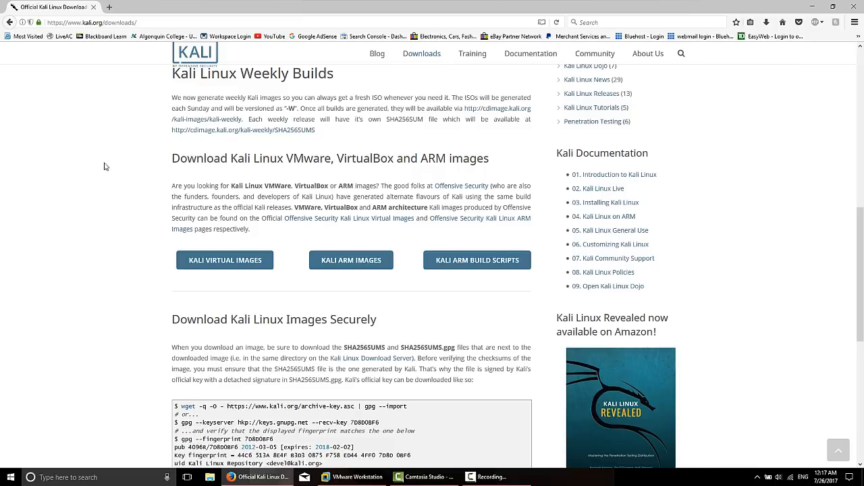
- Open the Kali virtual images page and request the Kali Linux 64 bit VM image (2.0 GB)
click(227, 263)
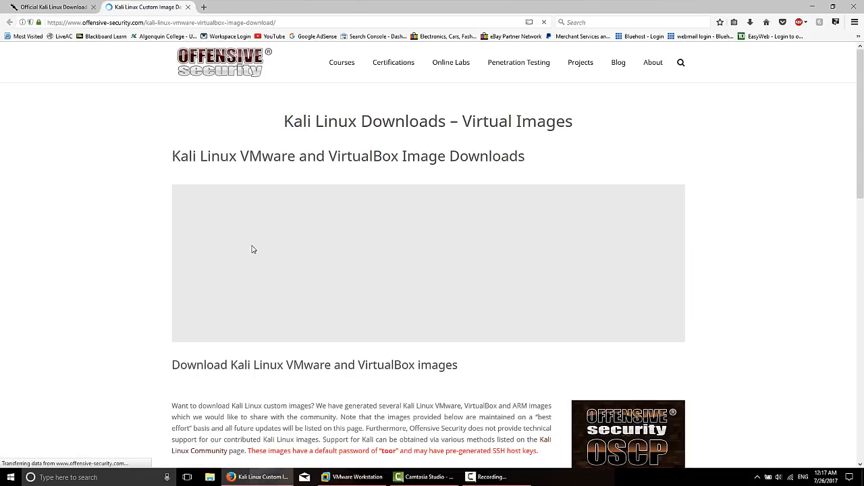
scroll(118, 216, down, 3)
scroll(119, 216, down, 6)
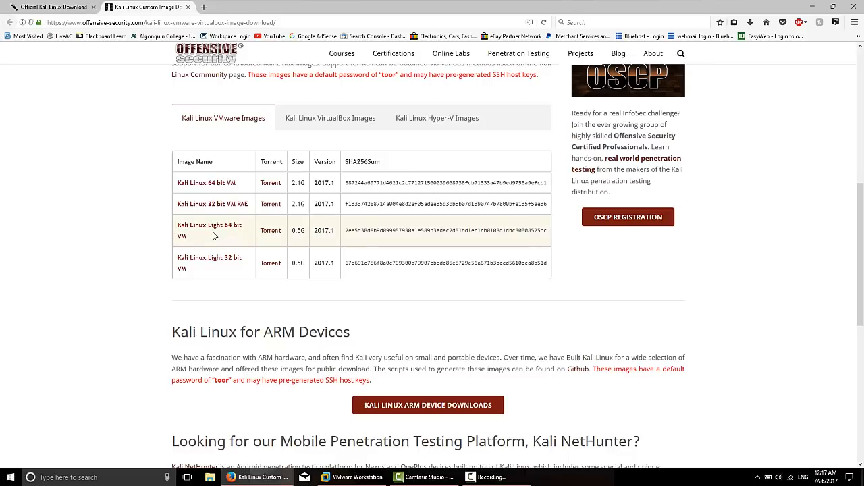
click(203, 187)
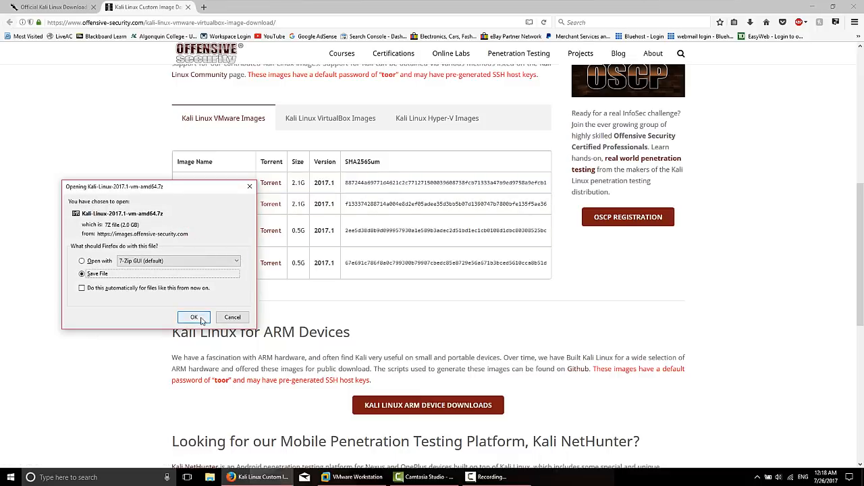
- Save Kali-Linux-2017.1-vm-amd64.7z to the Desktop, check the download, then close Firefox
click(194, 318)
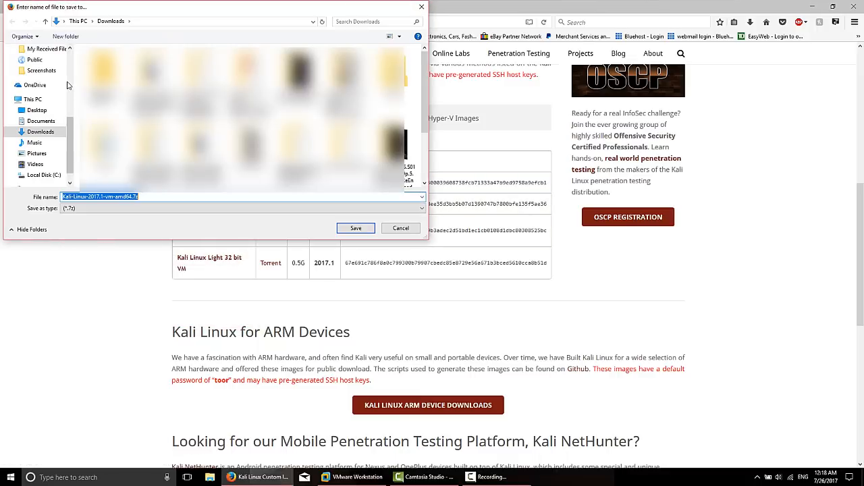
scroll(66, 85, up, 5)
click(40, 68)
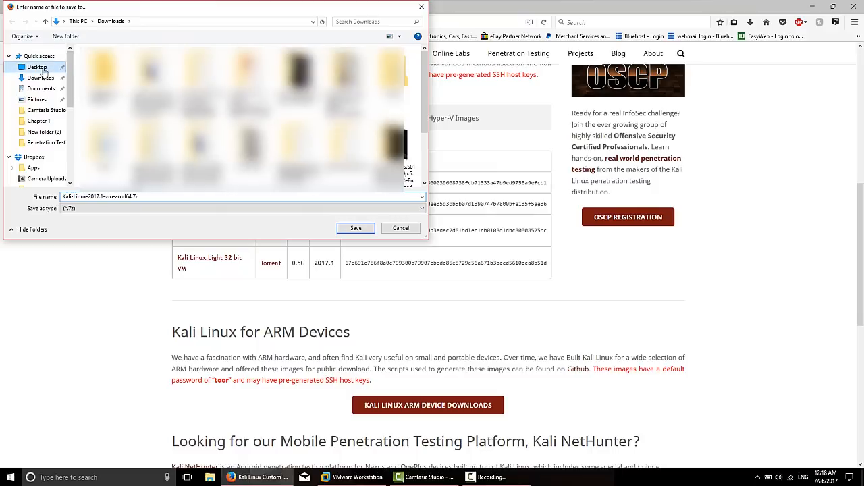
click(356, 228)
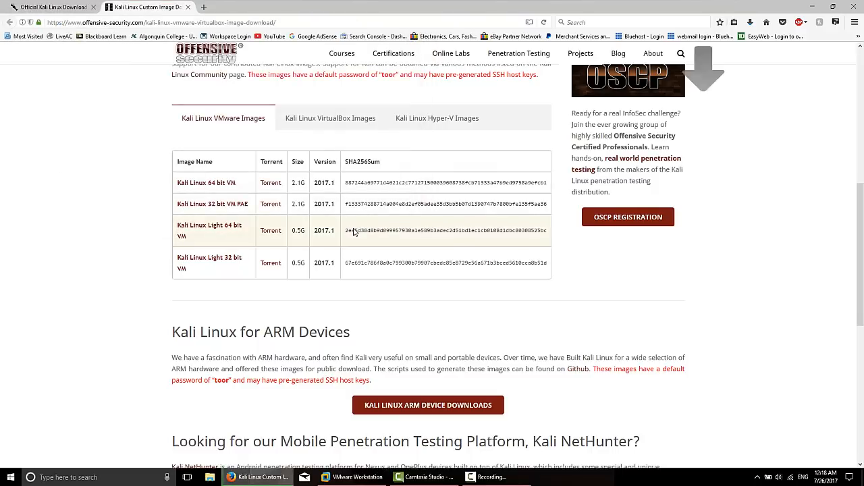
click(751, 24)
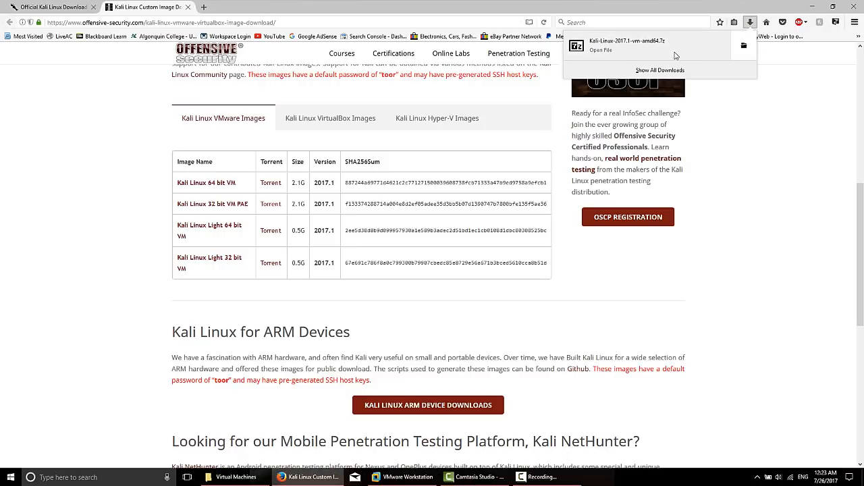
click(855, 8)
- Confirm closing Firefox's tabs and cut the Kali 7z file from the desktop
click(412, 253)
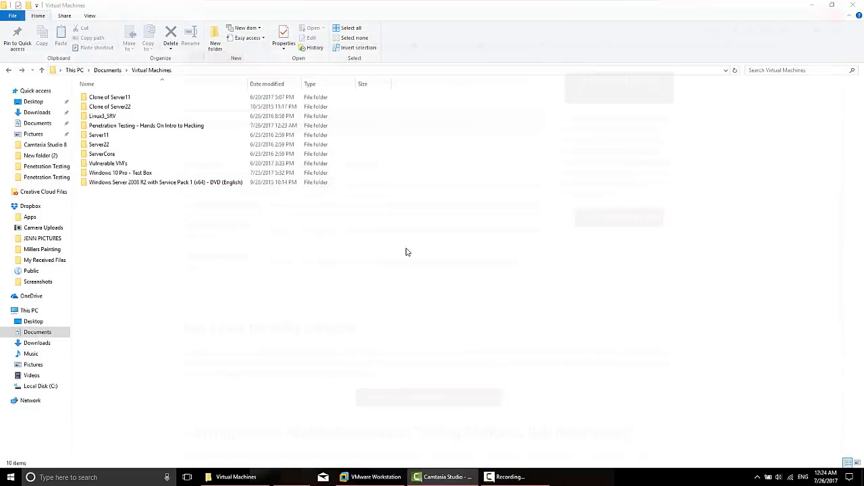
click(811, 5)
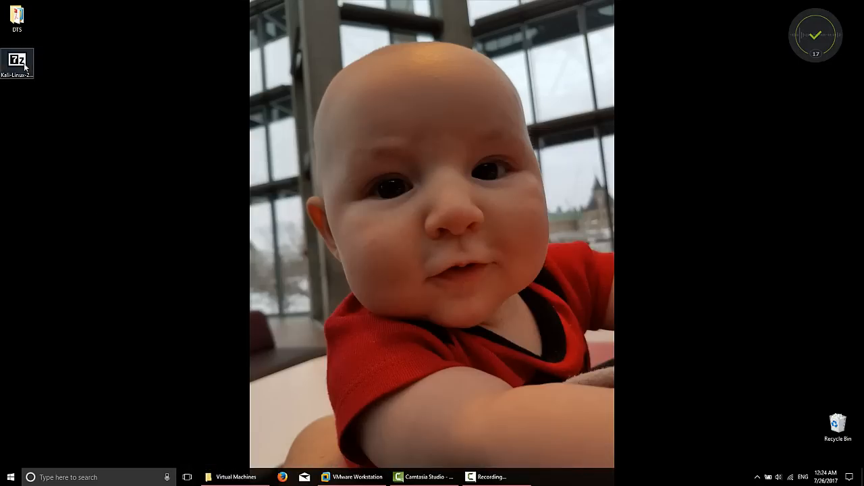
drag(17, 62, 85, 152)
drag(143, 112, 40, 237)
right_click(81, 156)
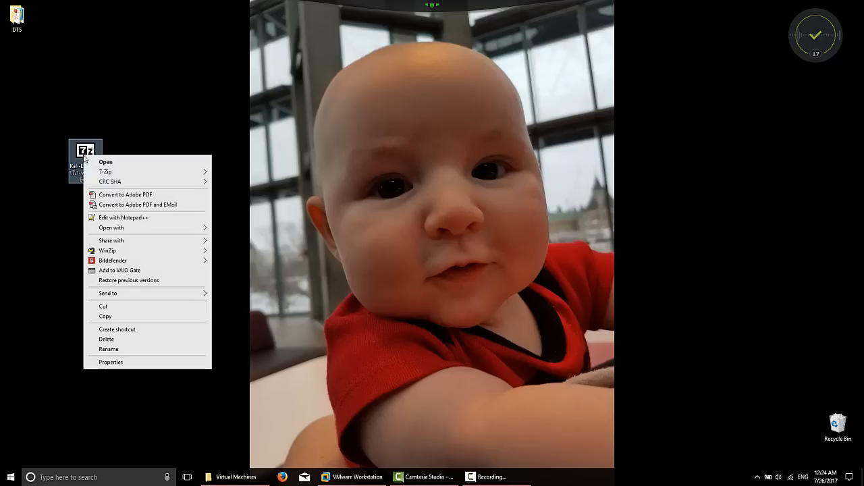
click(115, 308)
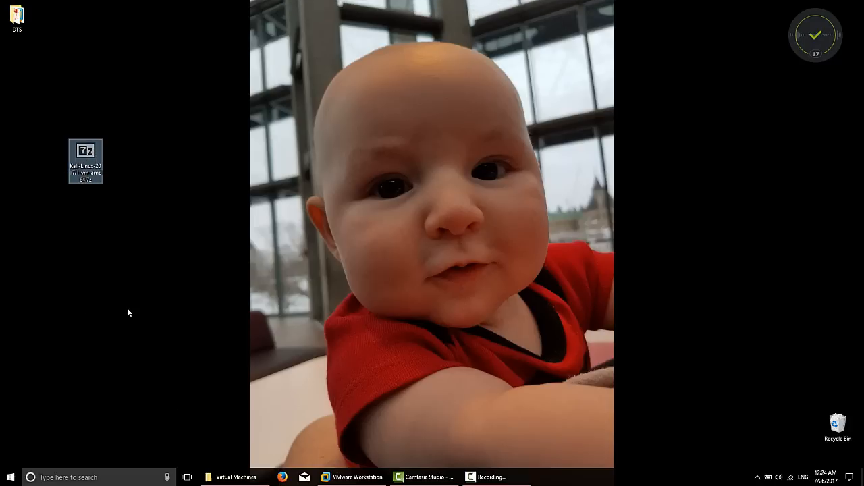
- Paste the Kali 7z file into the Penetration Testing - Hands On Intro to Hacking folder
click(237, 478)
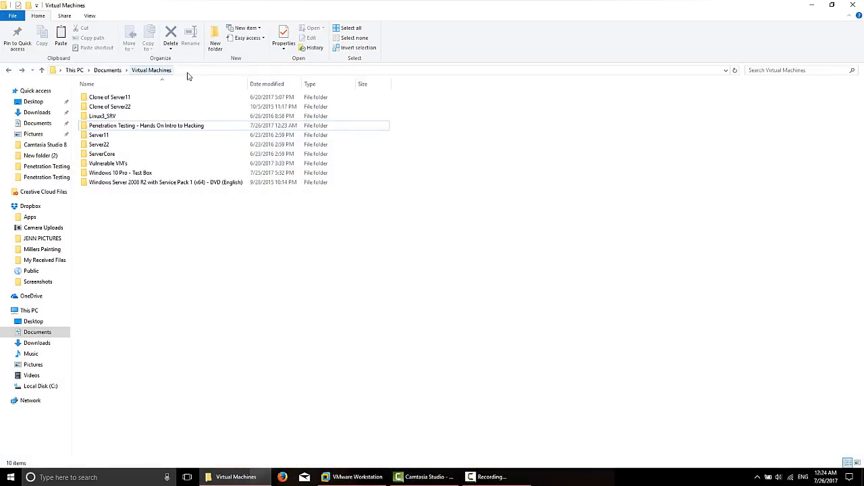
click(102, 127)
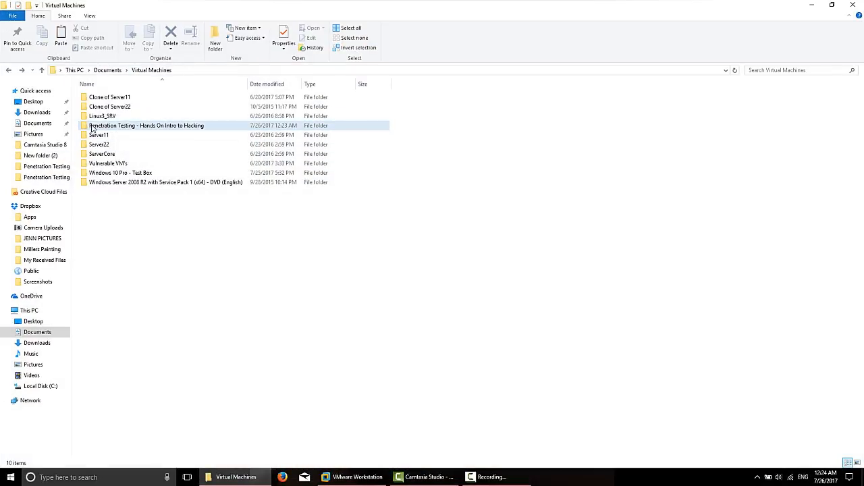
double_click(137, 128)
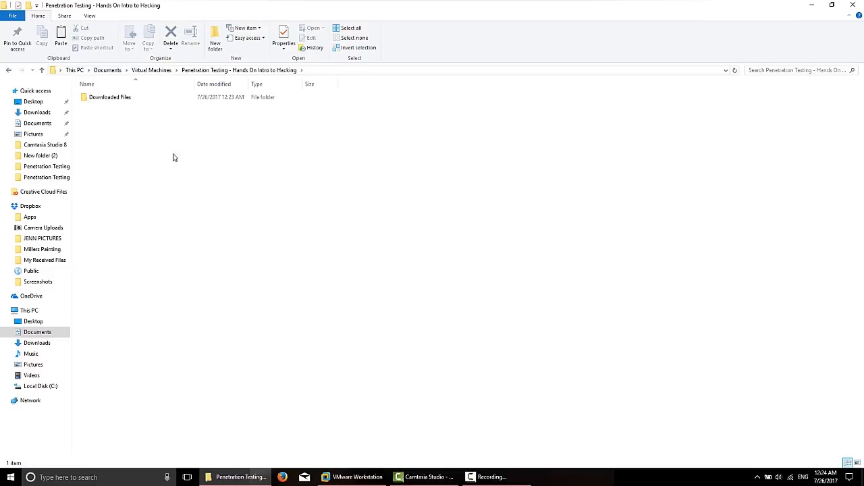
right_click(107, 137)
click(143, 199)
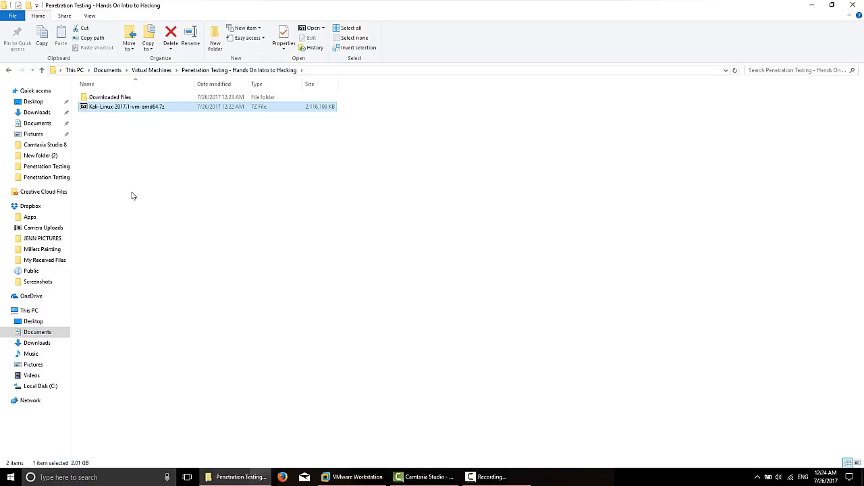
click(145, 132)
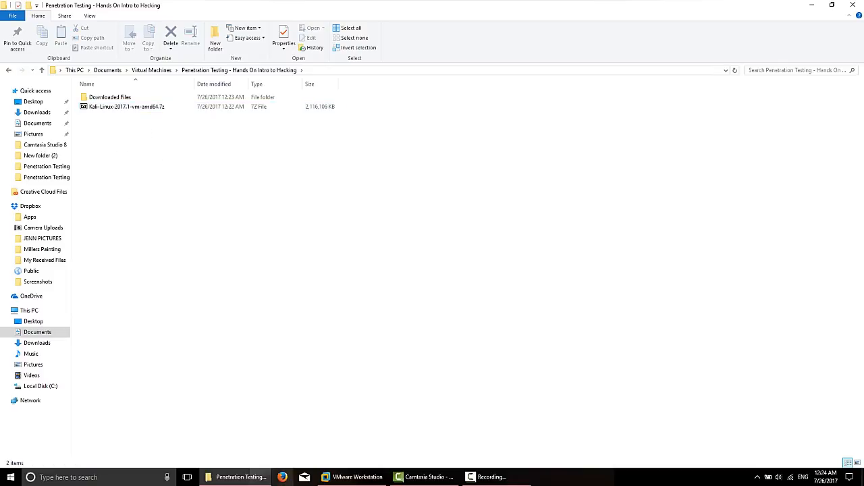
- Look at VMware Workstation, then select the Kali 7z file in the Penetration Testing folder
click(361, 479)
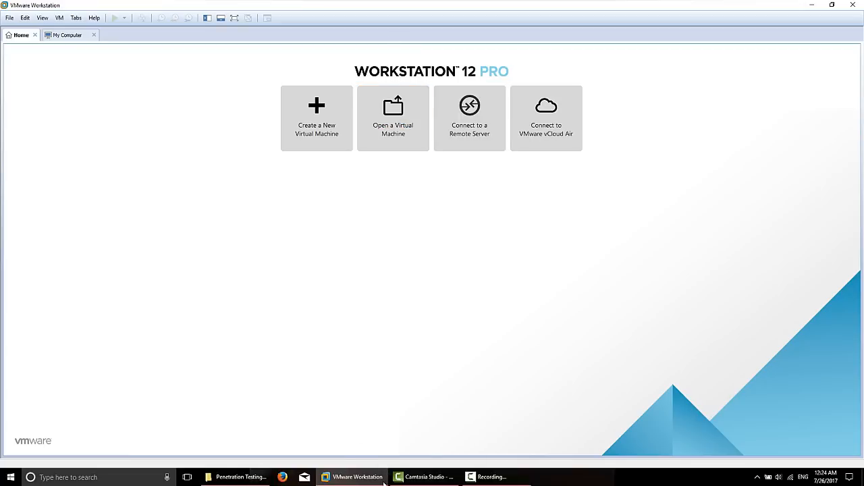
click(239, 477)
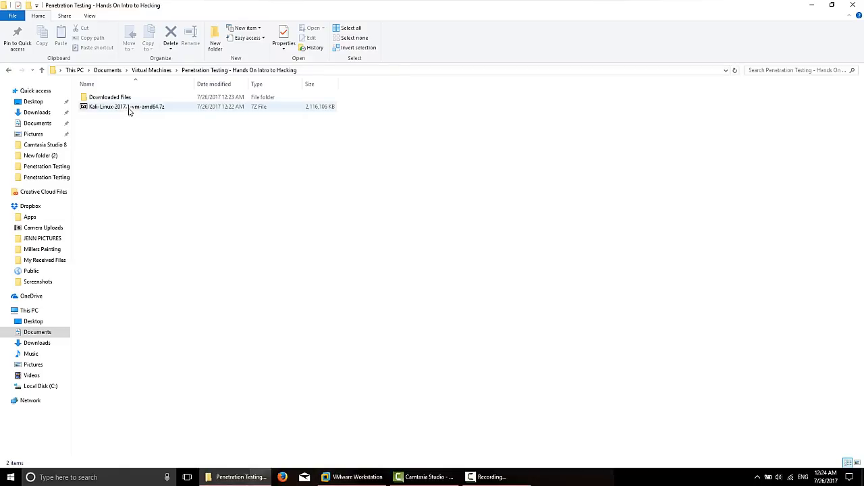
click(120, 108)
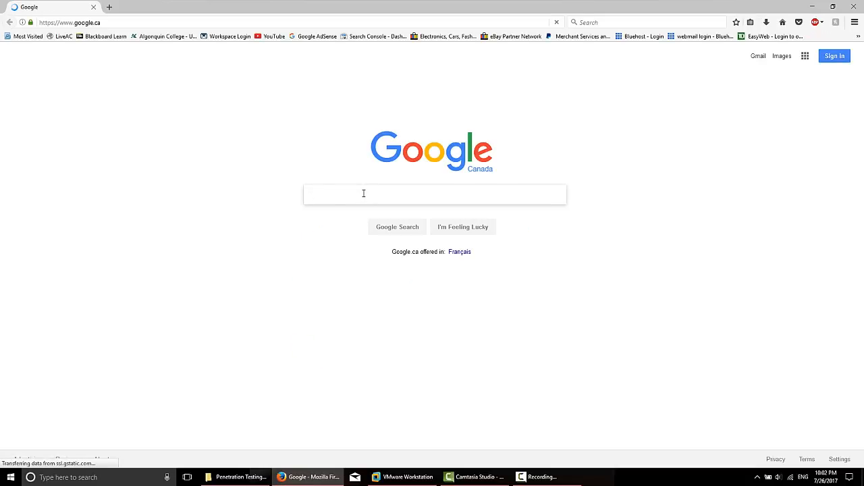
- Search Google for '7 zip' and download the 64-bit Windows installer from the 7-Zip page
text(7 zip)
key(Return)
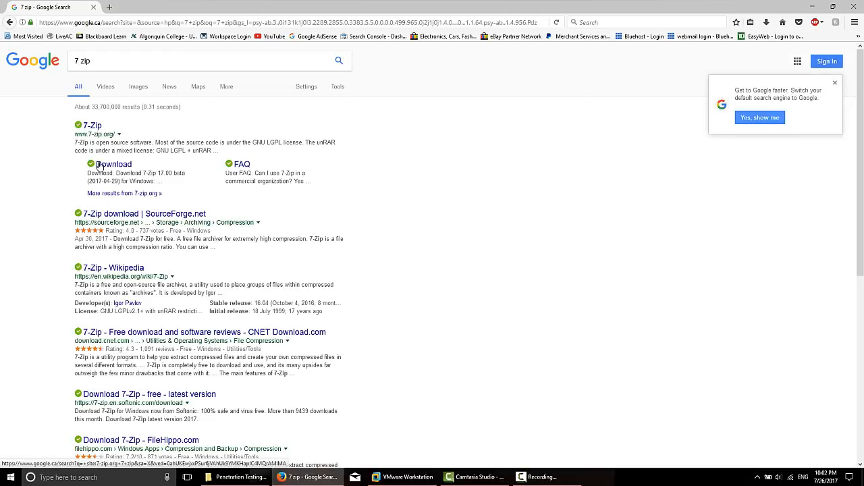
click(112, 165)
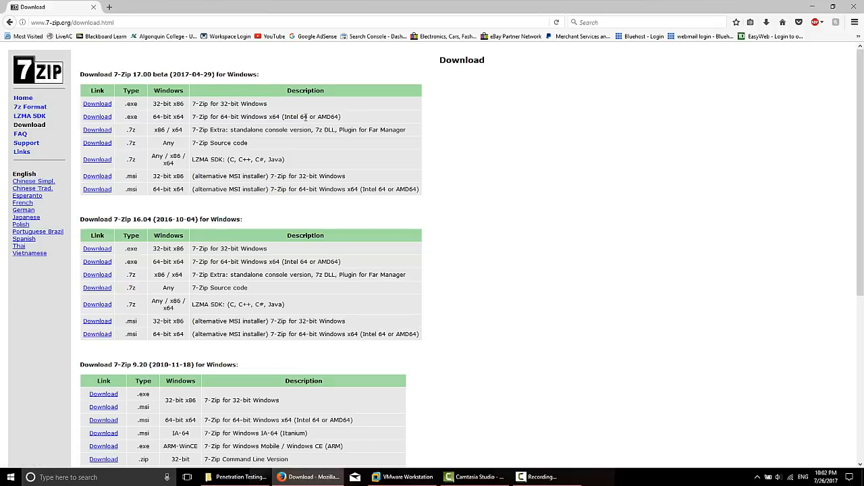
drag(305, 116, 101, 118)
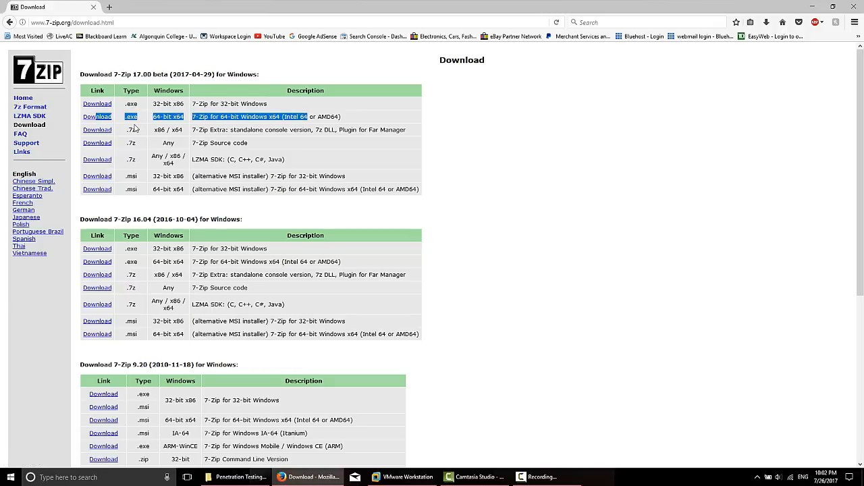
click(135, 128)
click(107, 118)
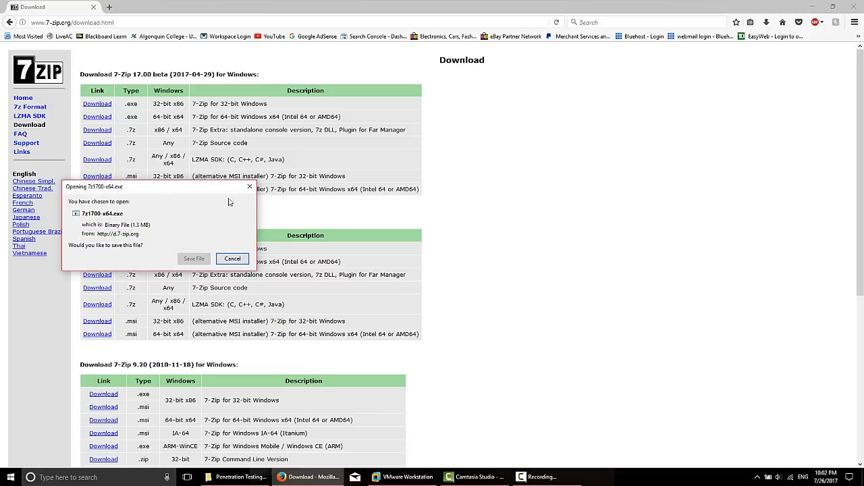
- Save 7z1700-x64.exe to the Desktop, check the download, and close Firefox
click(194, 259)
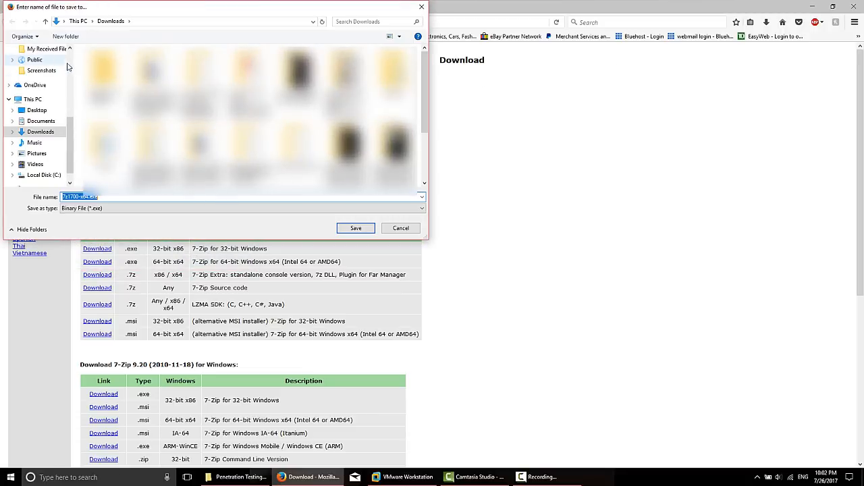
scroll(67, 66, up, 5)
click(36, 66)
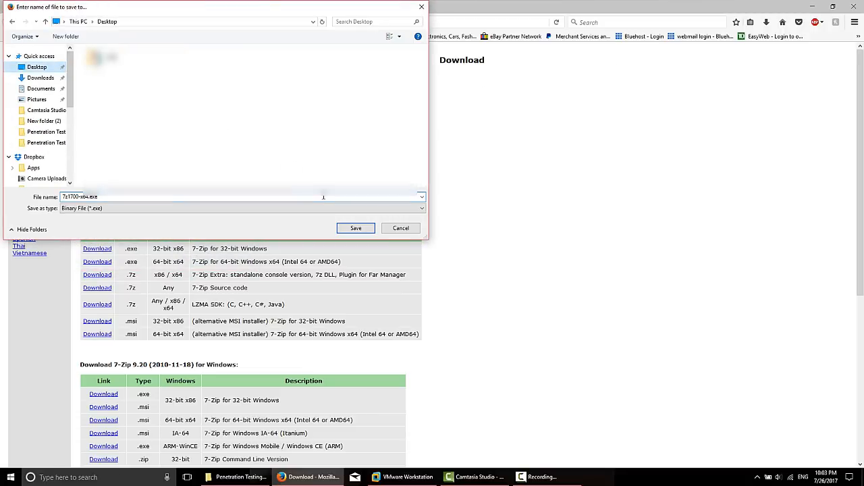
click(356, 228)
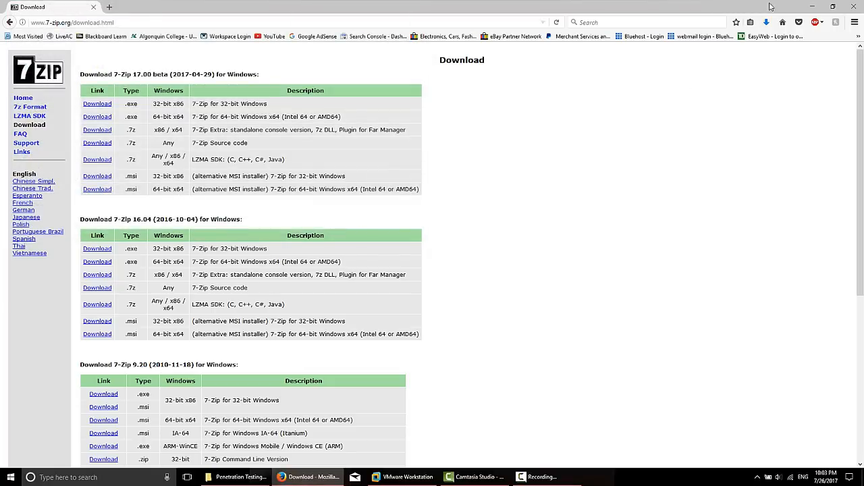
click(766, 23)
drag(769, 176, 775, 161)
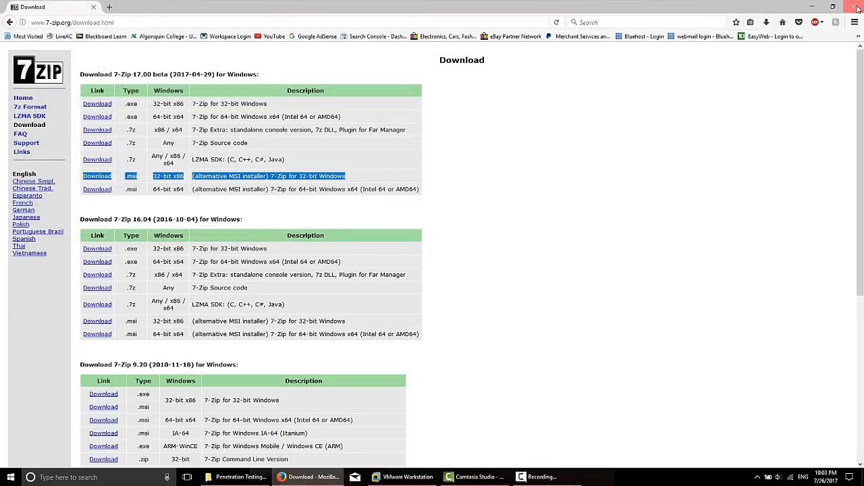
click(858, 8)
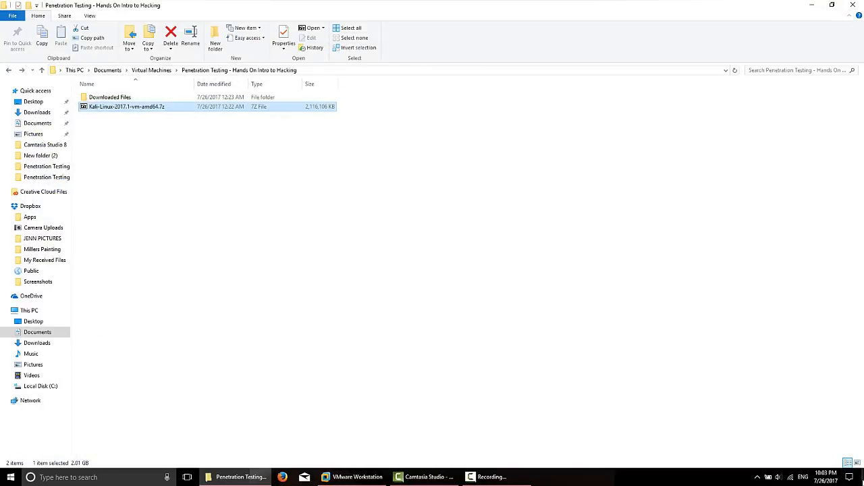
- Run 7z1700-x64.exe from the desktop, install to the default folder, and accept the restart
click(863, 479)
drag(16, 62, 85, 111)
drag(150, 67, 55, 162)
click(135, 163)
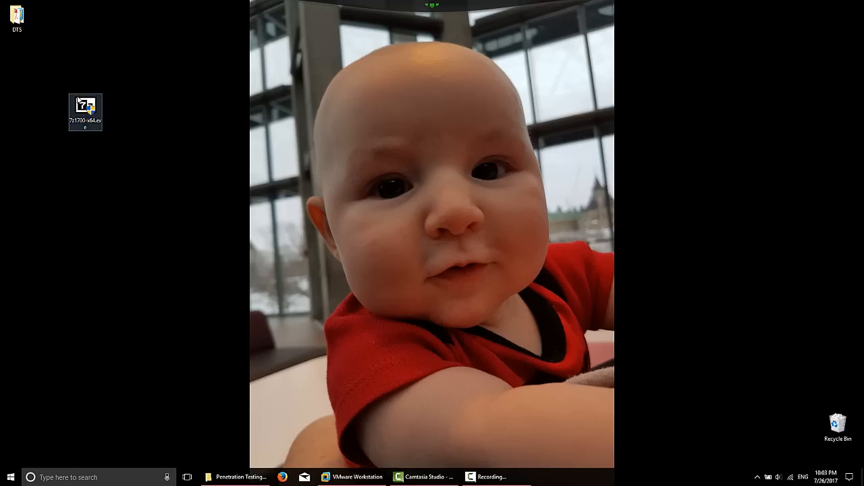
double_click(85, 108)
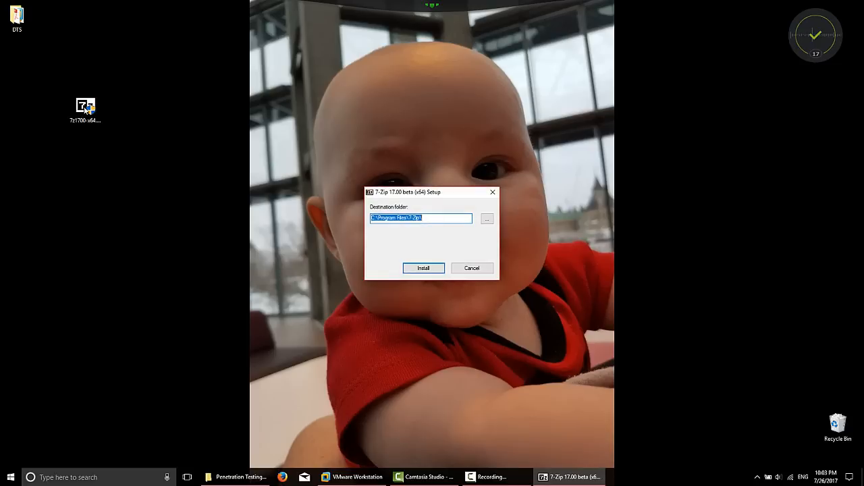
click(424, 269)
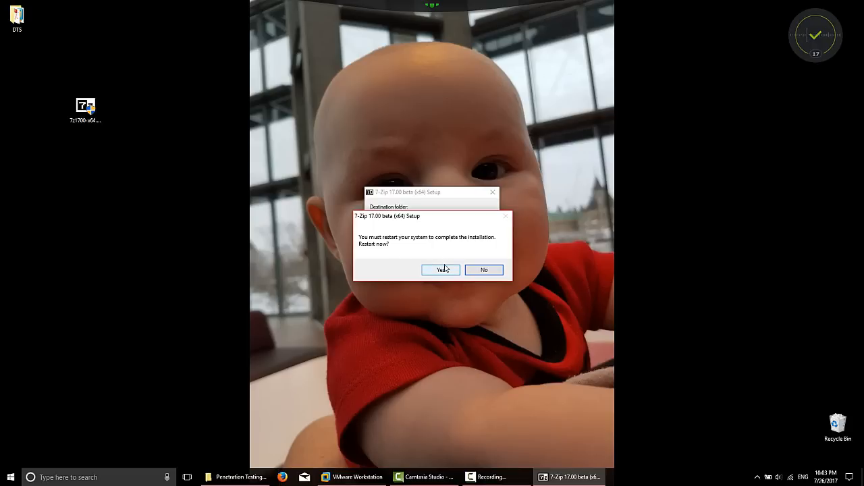
click(439, 268)
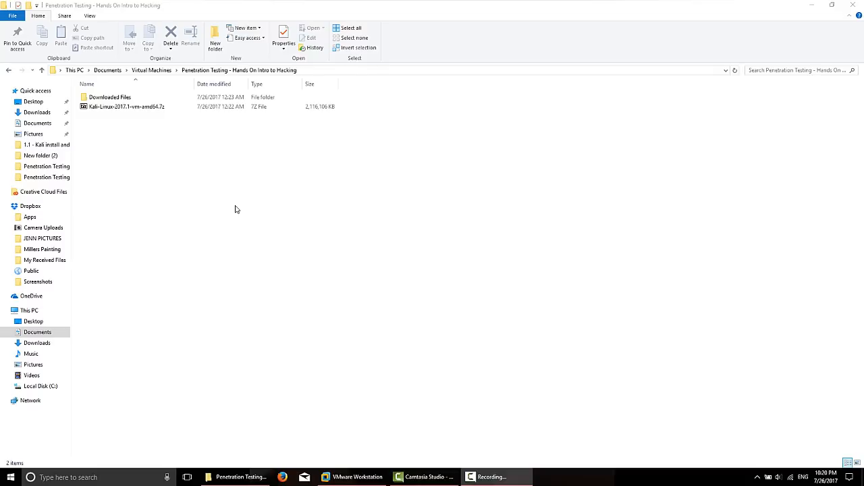
double_click(133, 108)
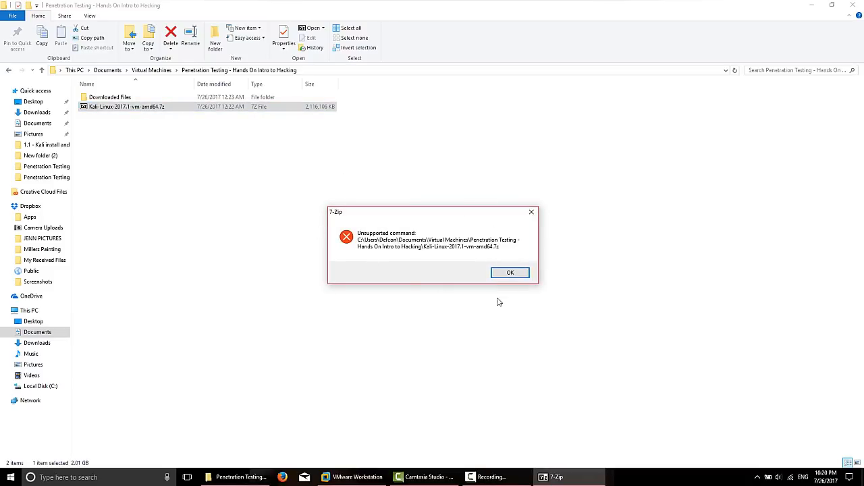
click(511, 273)
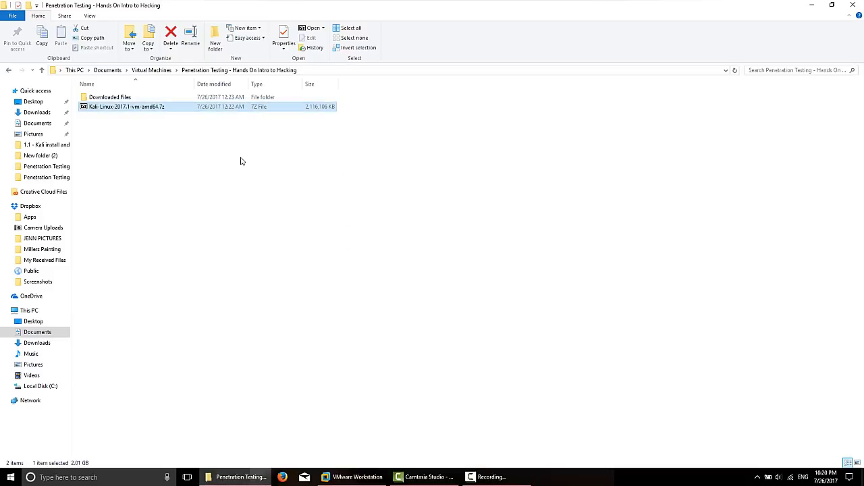
right_click(135, 110)
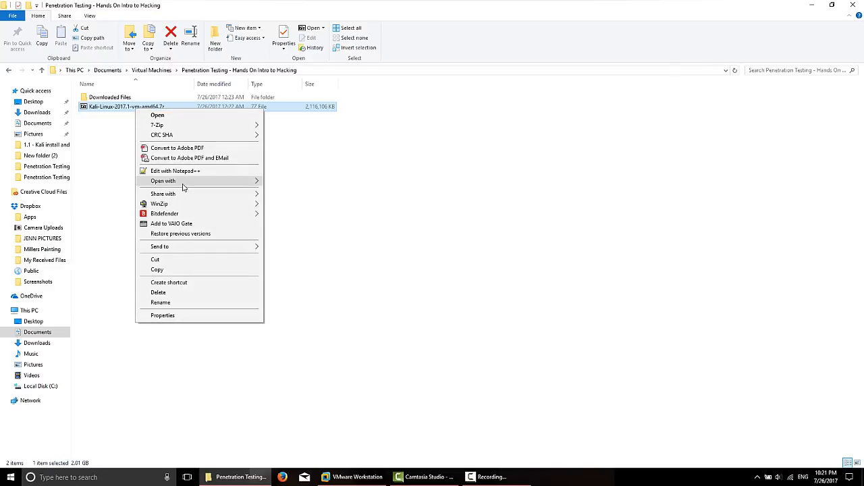
mouse_move(231, 187)
click(311, 183)
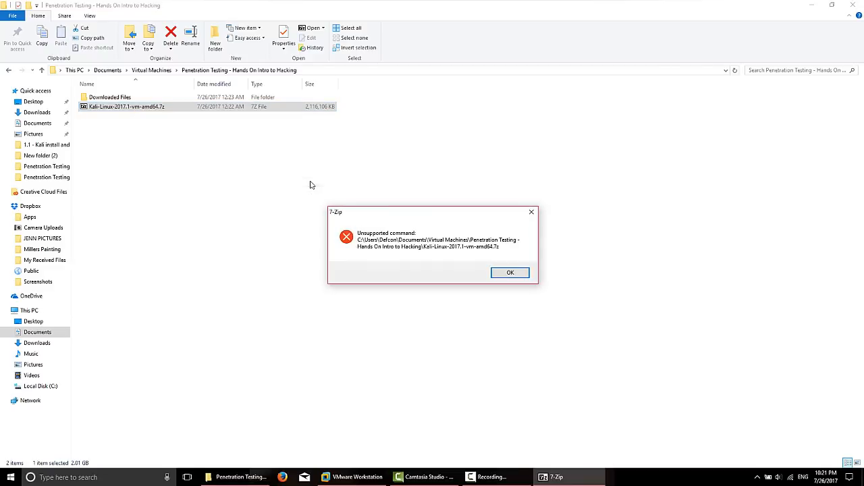
click(516, 274)
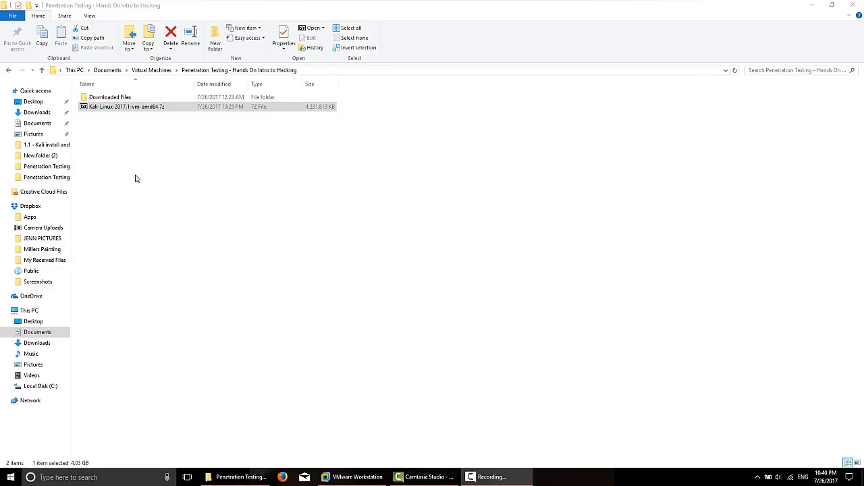
- Launch 7-Zip File Manager and browse its File menu commands
click(10, 477)
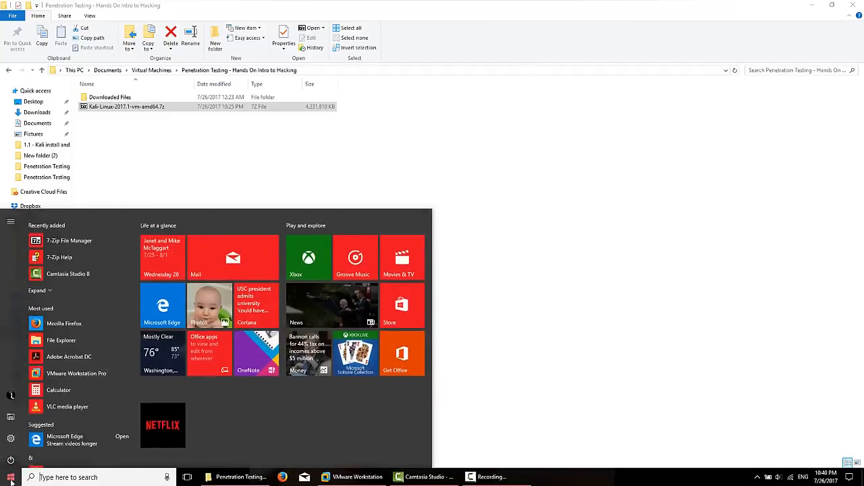
click(69, 235)
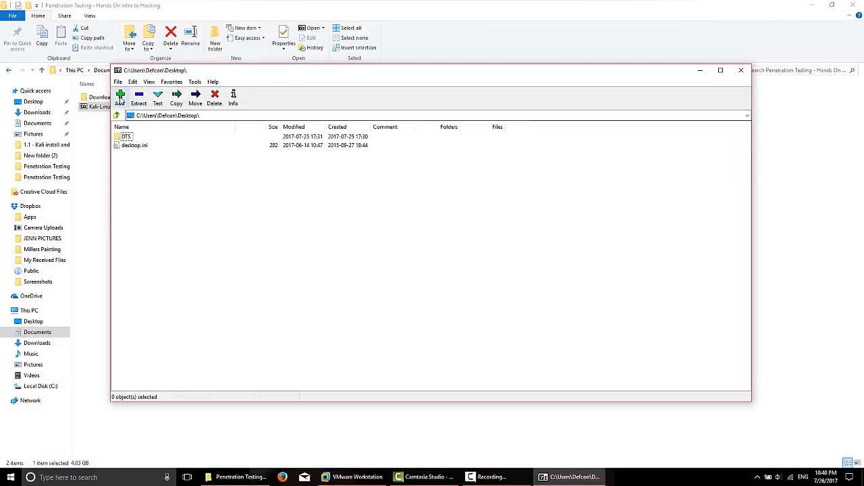
click(120, 99)
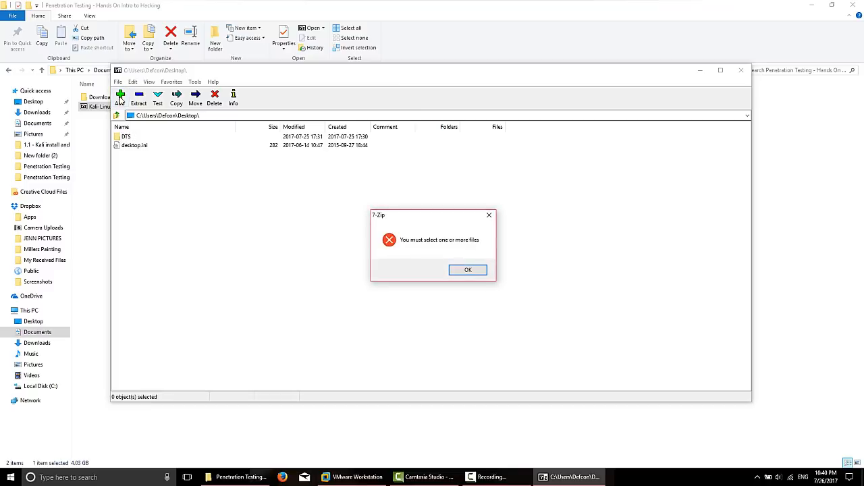
click(468, 271)
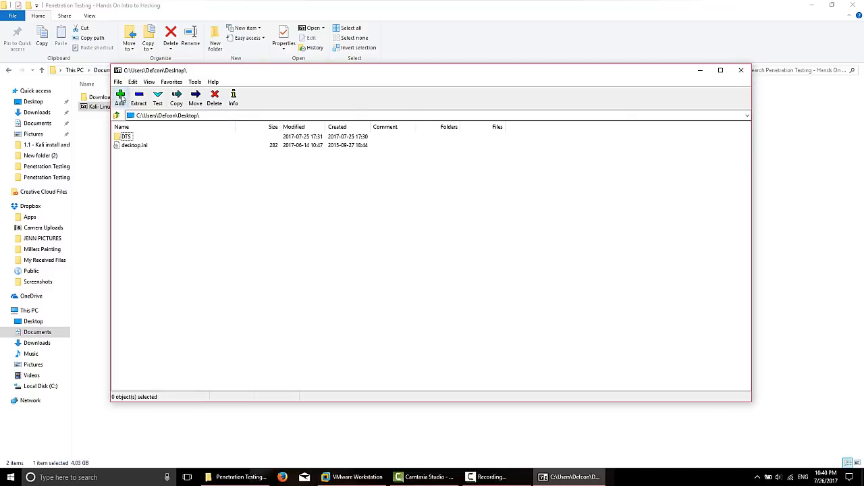
click(118, 82)
click(119, 82)
click(119, 81)
click(129, 91)
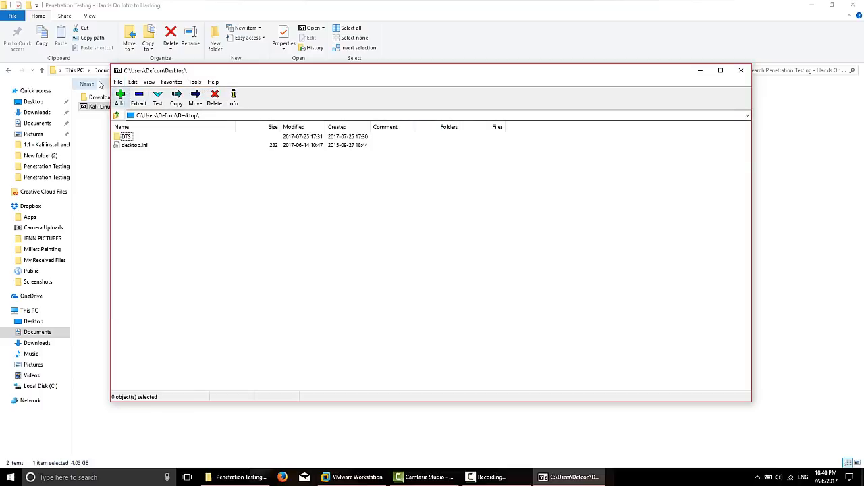
click(118, 82)
click(139, 101)
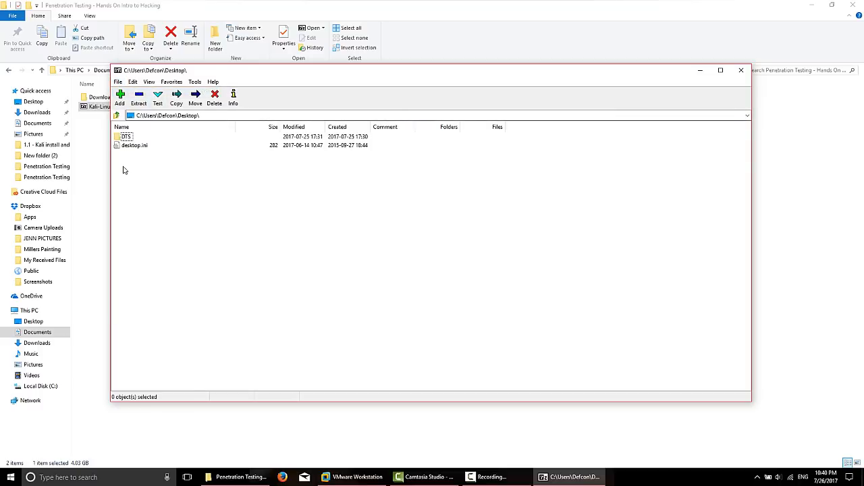
- Move the Kali 7z archive from the Explorer folder onto the desktop
click(96, 117)
right_click(99, 107)
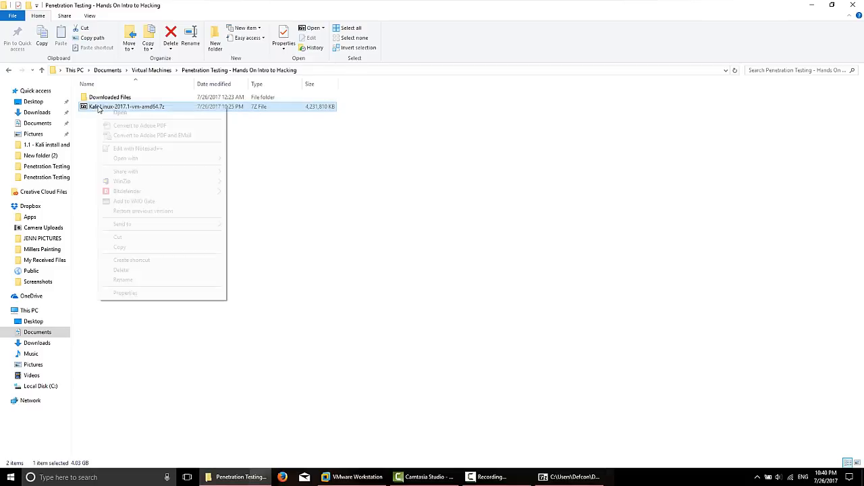
click(130, 239)
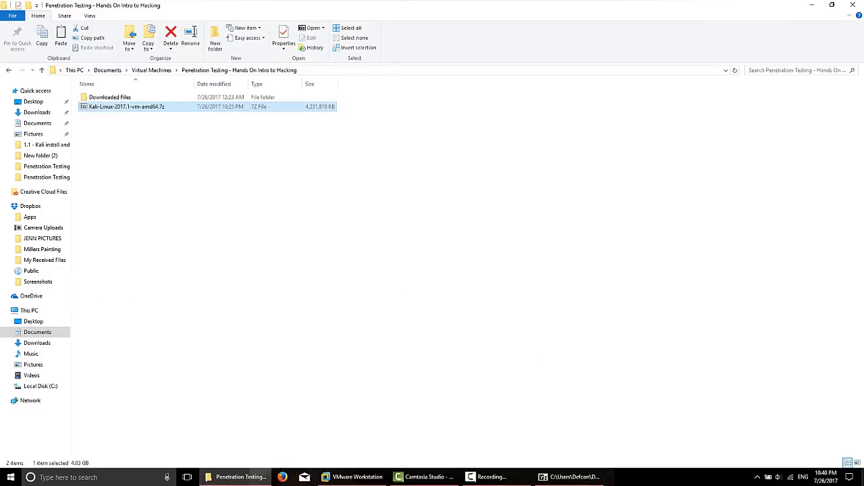
click(862, 478)
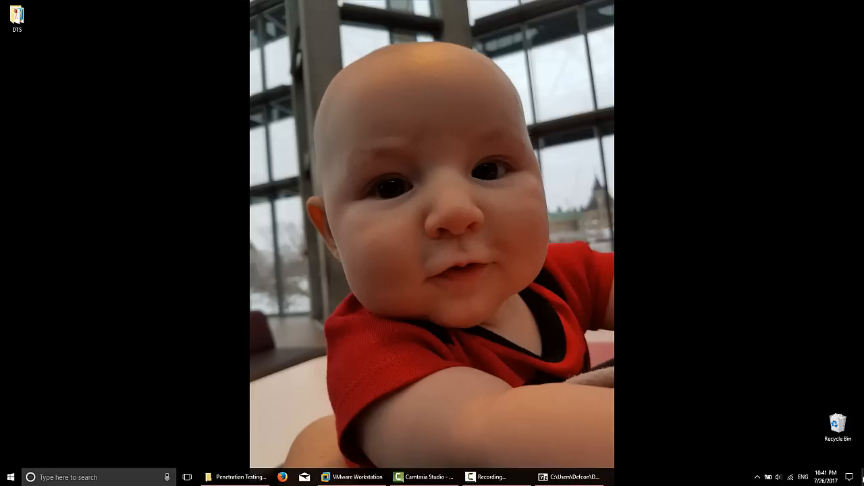
right_click(65, 88)
click(85, 128)
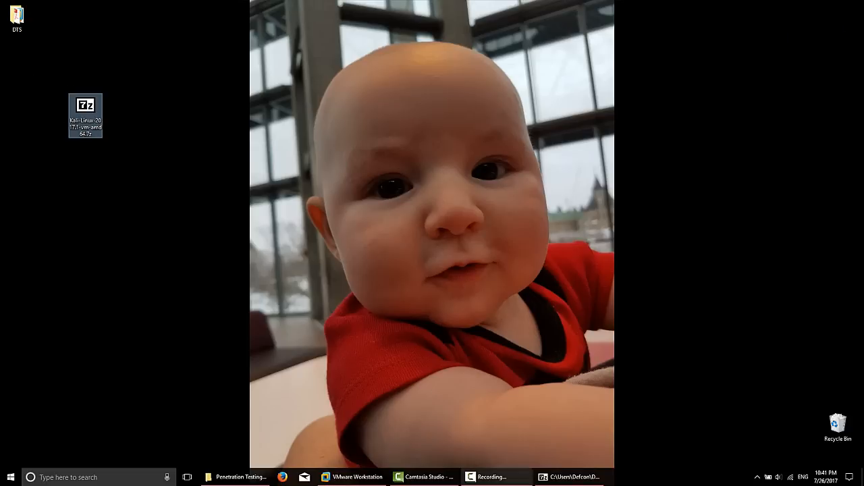
- Select the Kali-Linux archive in 7-Zip and open its Extract settings
click(571, 480)
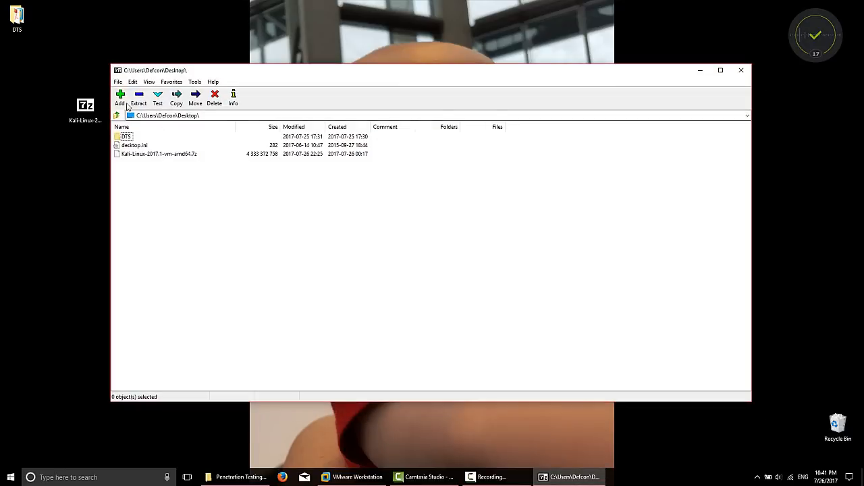
click(169, 154)
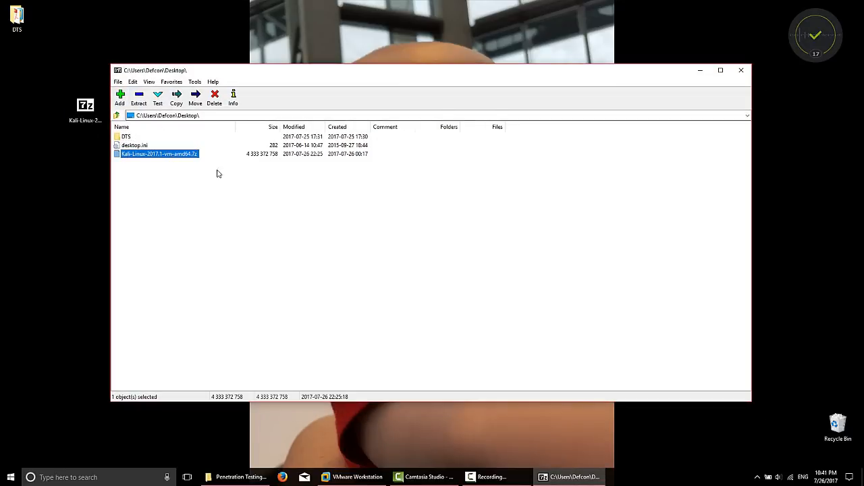
click(139, 100)
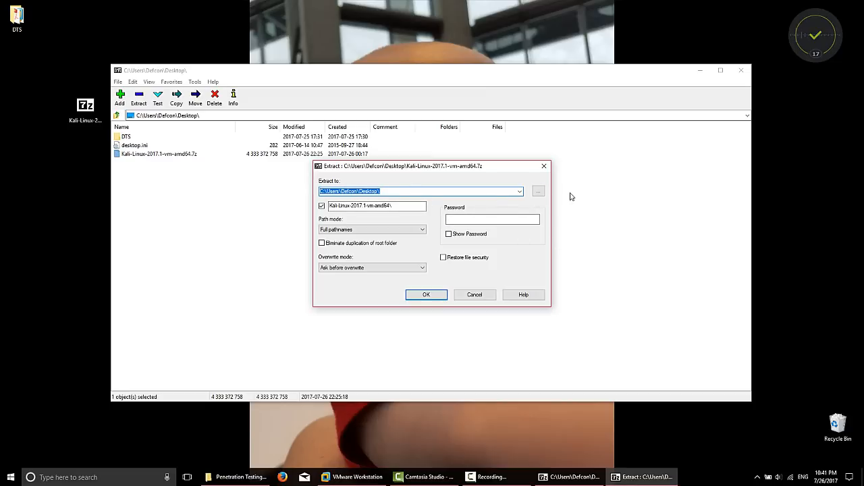
- Set the extraction destination to the Penetration Testing folder and extract the Kali archive
click(538, 191)
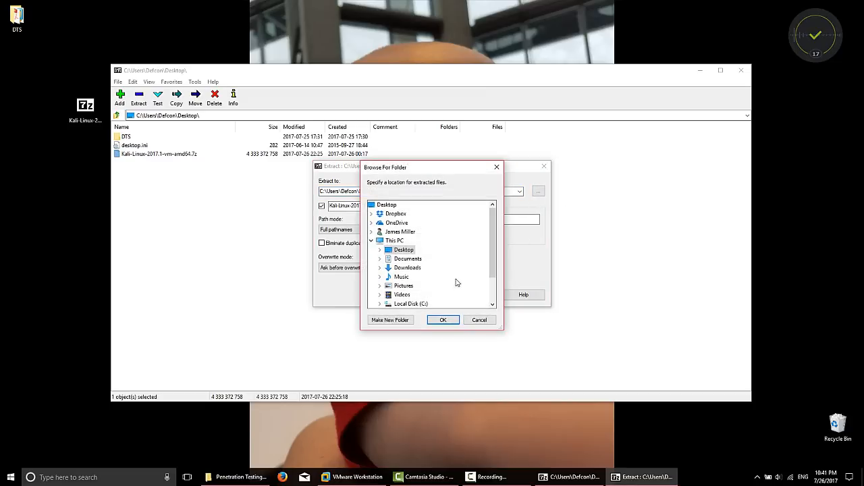
click(379, 259)
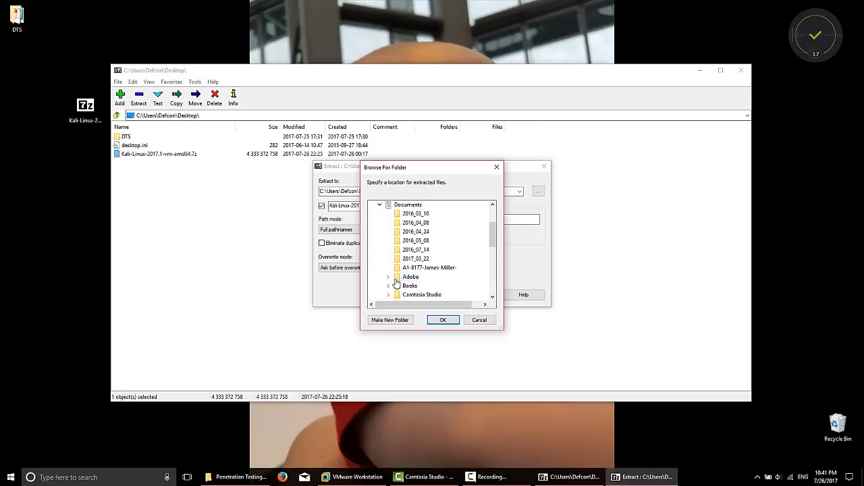
scroll(398, 287, down, 5)
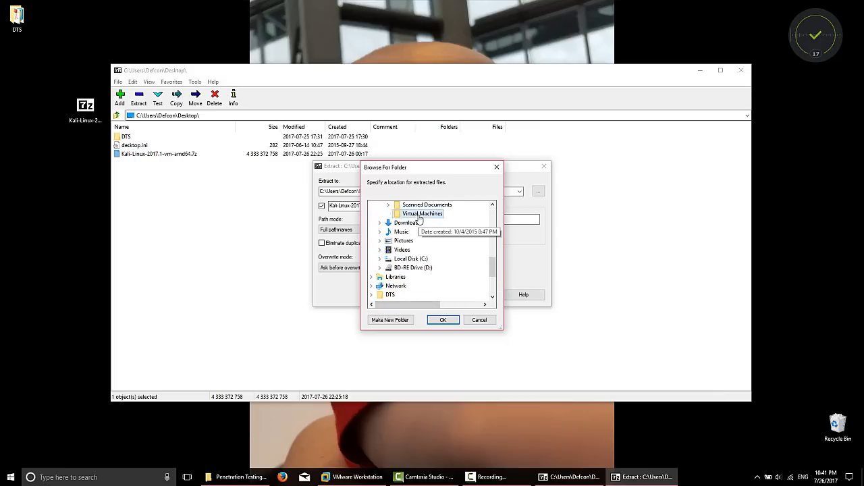
double_click(420, 215)
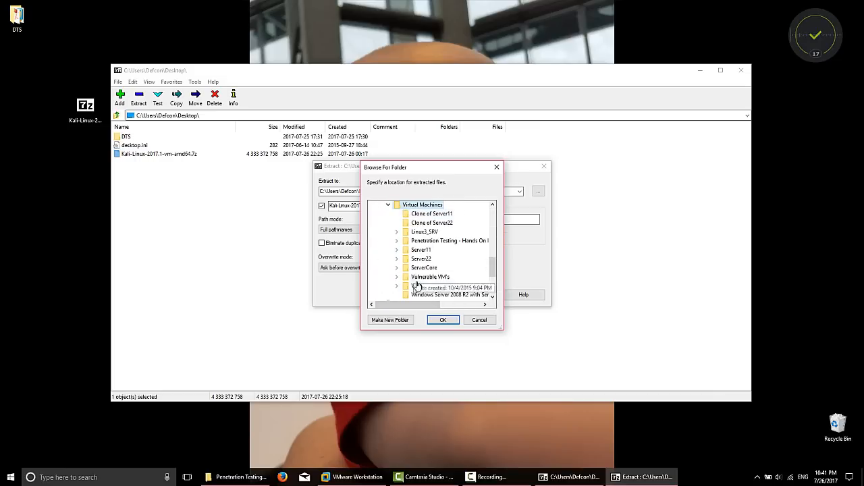
click(397, 241)
double_click(416, 251)
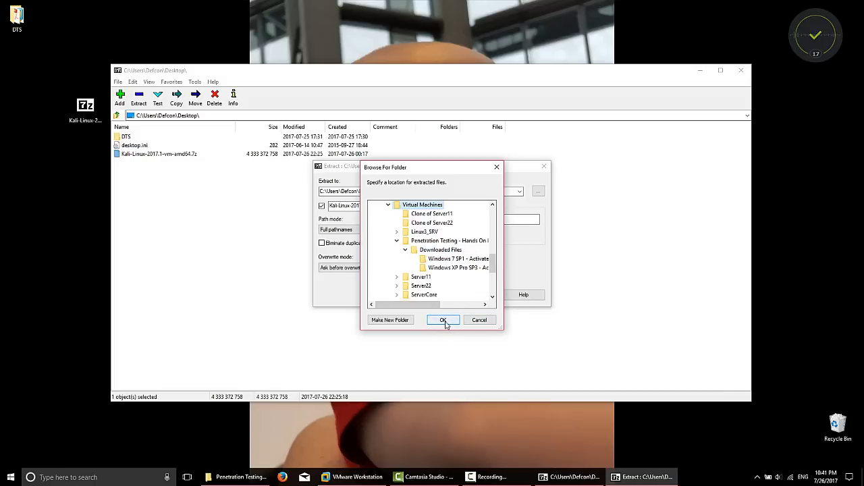
click(432, 242)
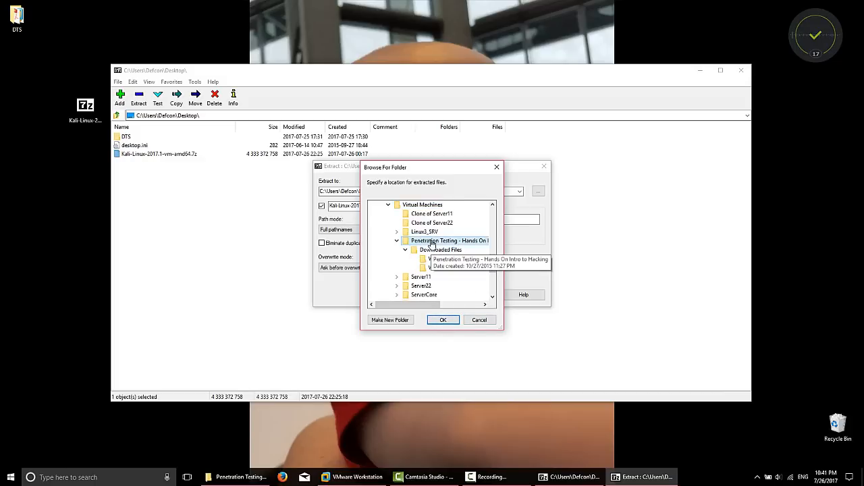
click(443, 320)
click(427, 297)
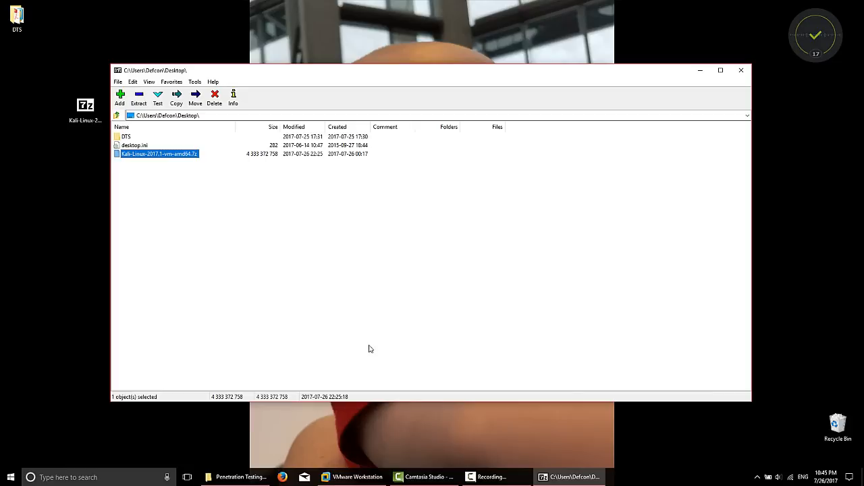
- Close 7-Zip and delete the Kali 7z archive from the desktop
click(742, 71)
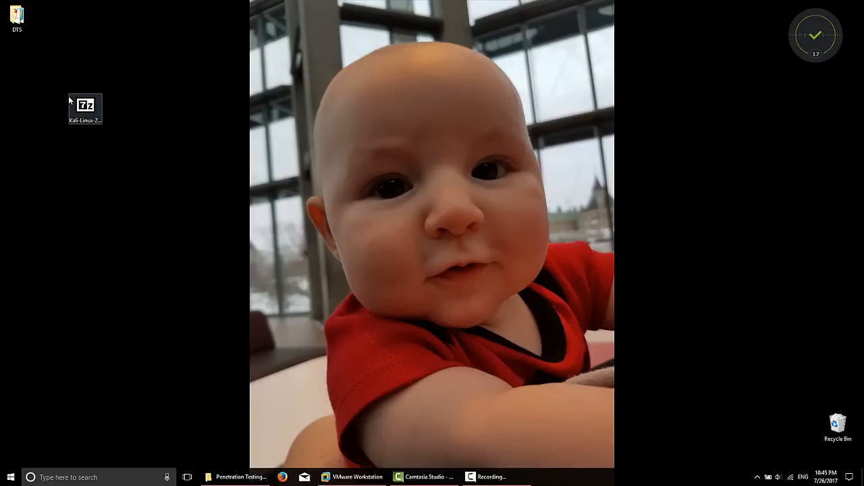
drag(138, 71, 48, 160)
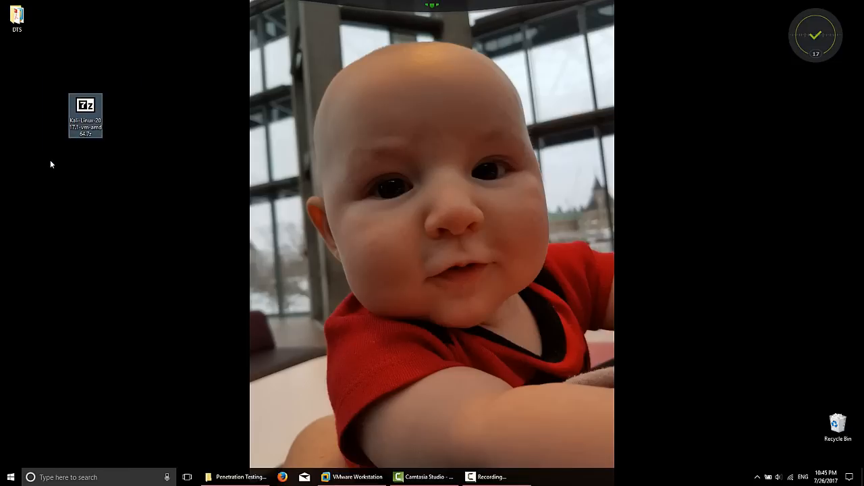
key(Delete)
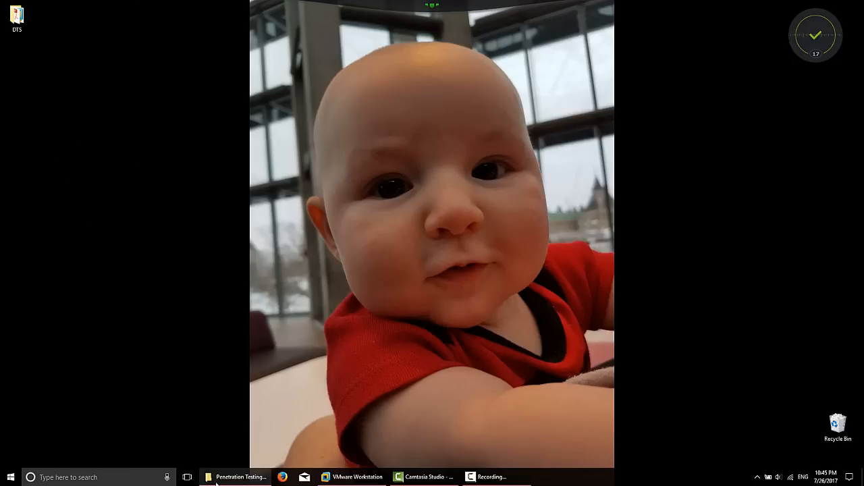
- Inspect the extracted Kali-Linux-2017.1-vm-amd64 folder's files, then return to Penetration Testing
click(241, 478)
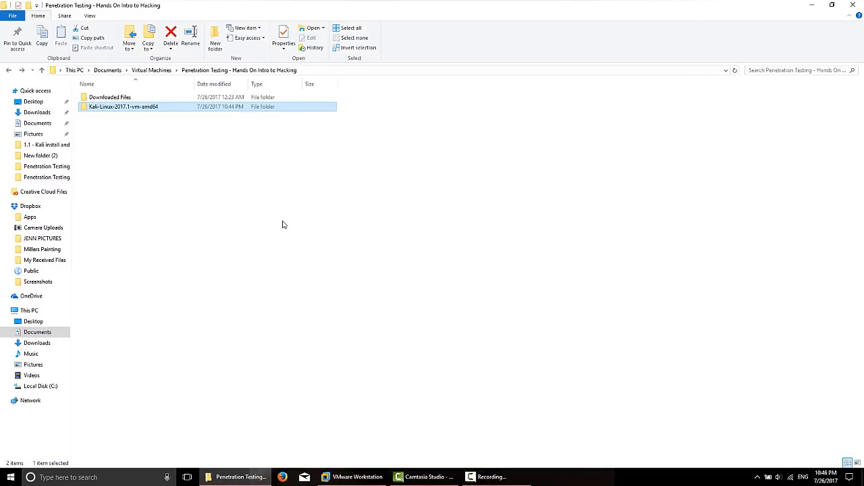
click(122, 111)
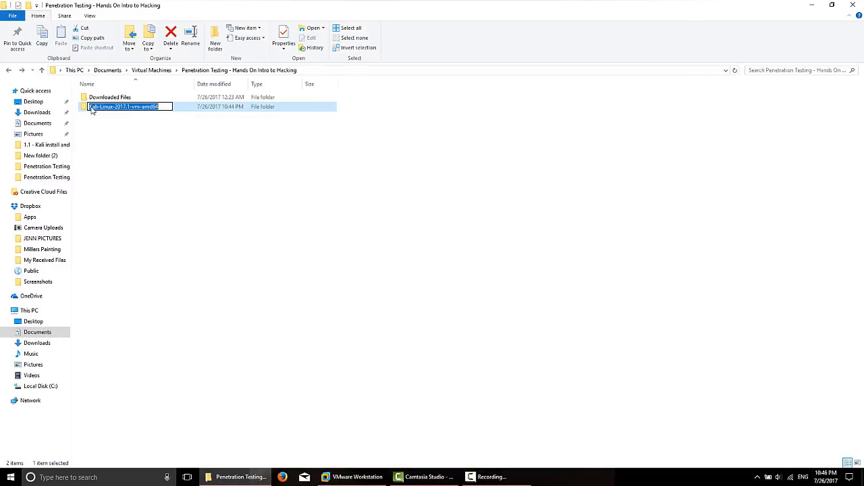
click(131, 155)
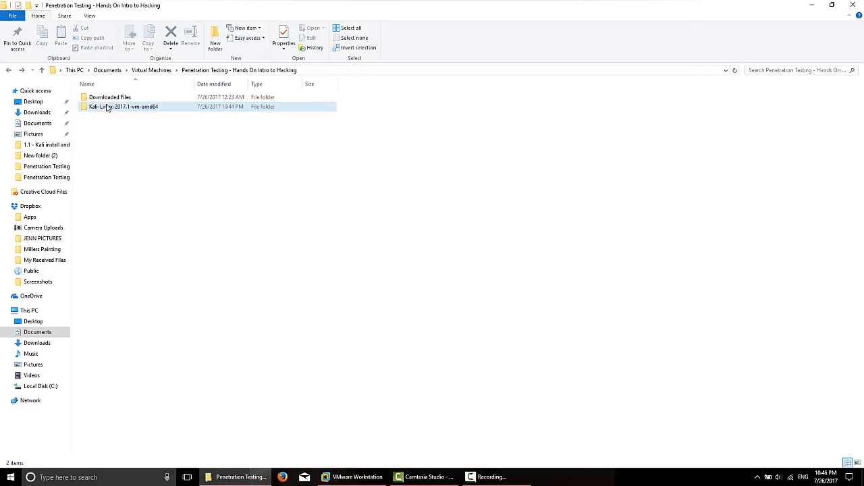
double_click(145, 110)
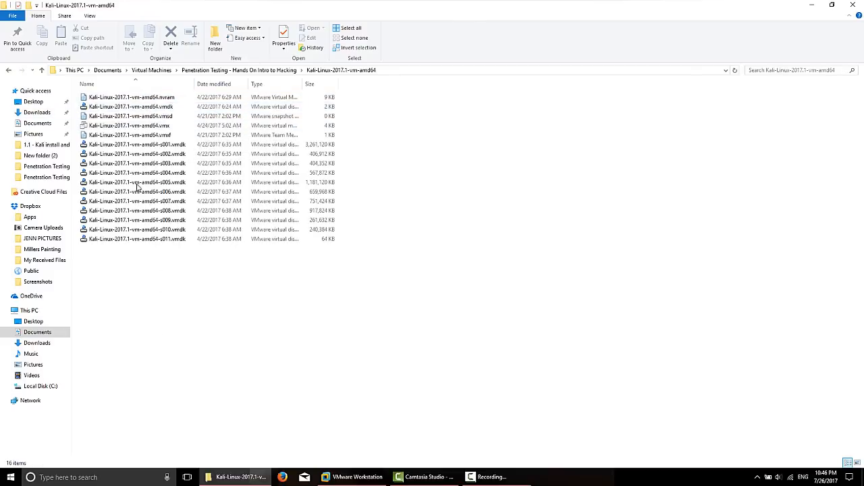
click(8, 70)
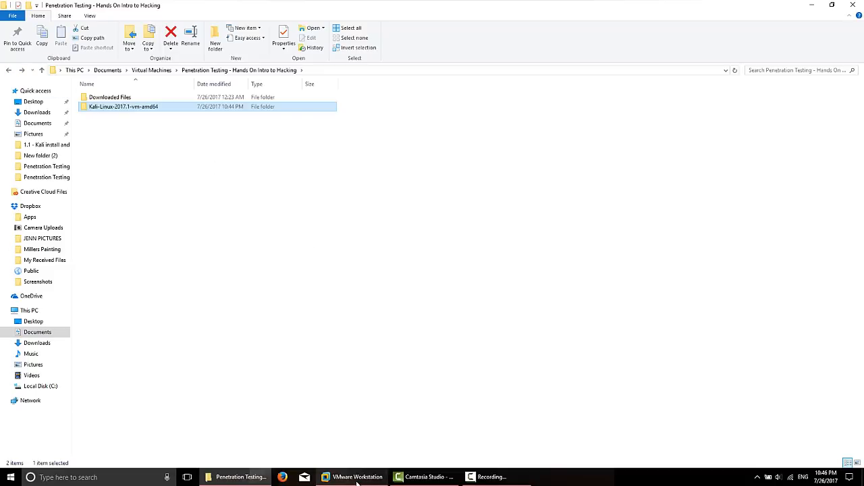
- Open Kali-Linux-2017.1-vm-amd64.vmx from Documents > Virtual Machines > Penetration Testing in VMware Workstation
click(861, 9)
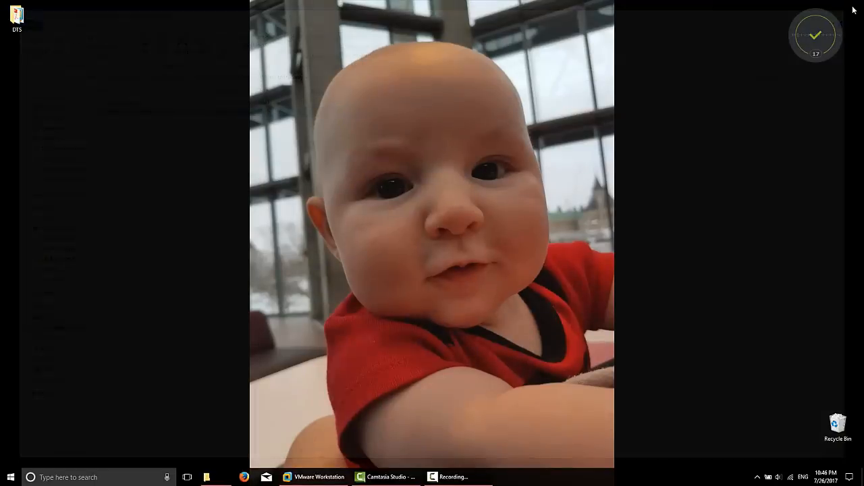
click(298, 476)
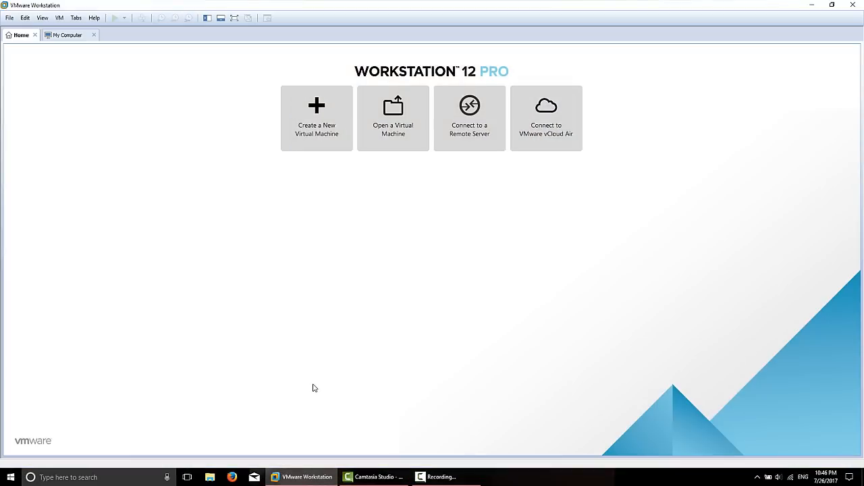
click(394, 119)
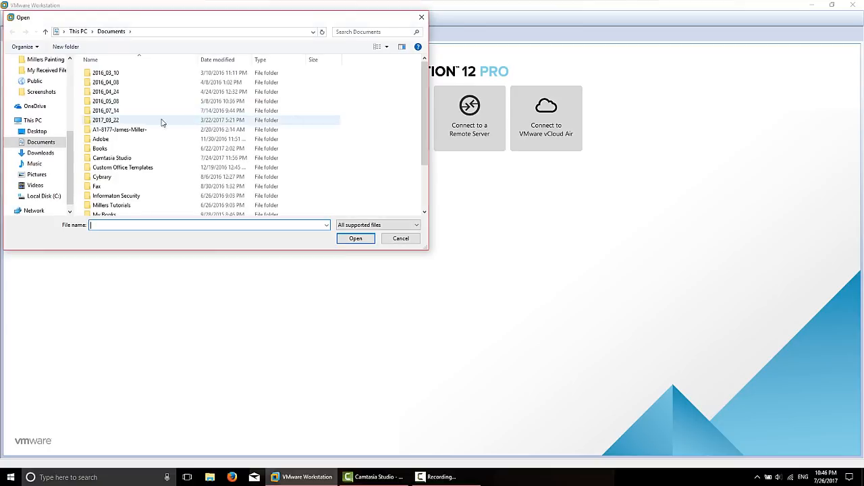
scroll(104, 183, down, 2)
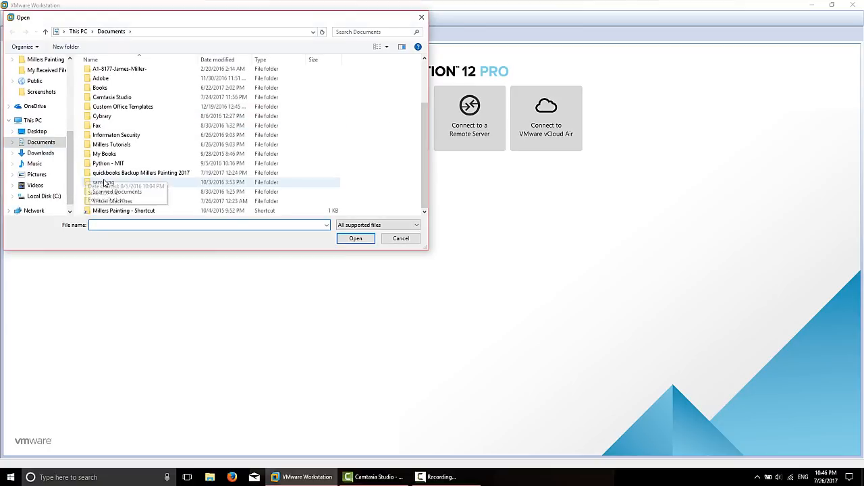
double_click(121, 202)
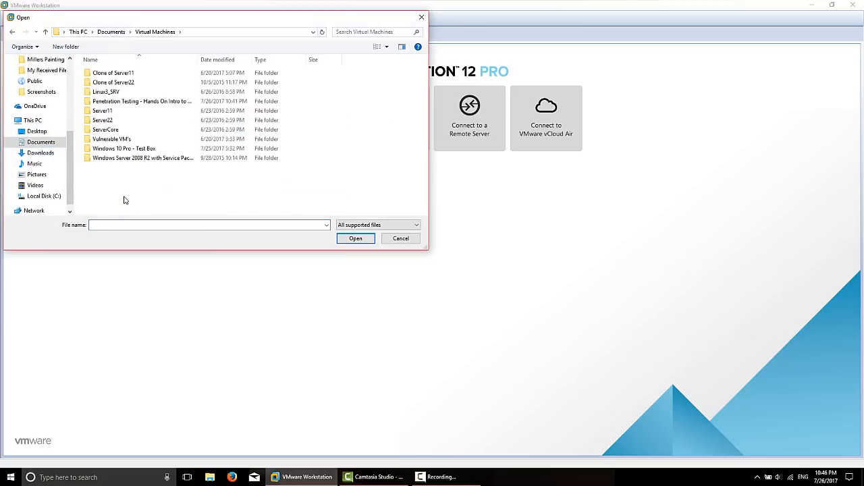
double_click(136, 103)
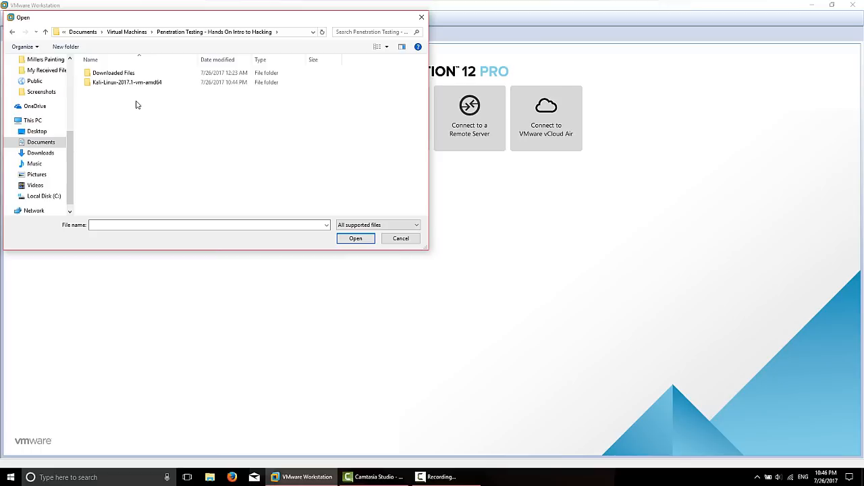
double_click(119, 84)
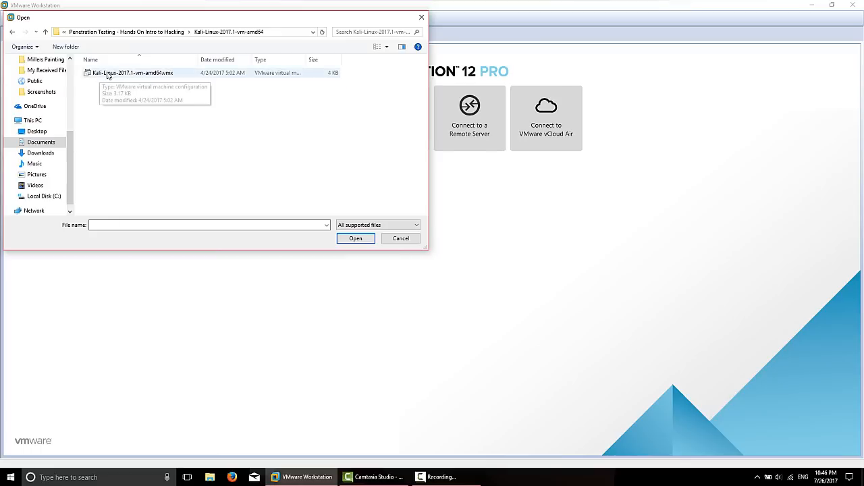
click(143, 78)
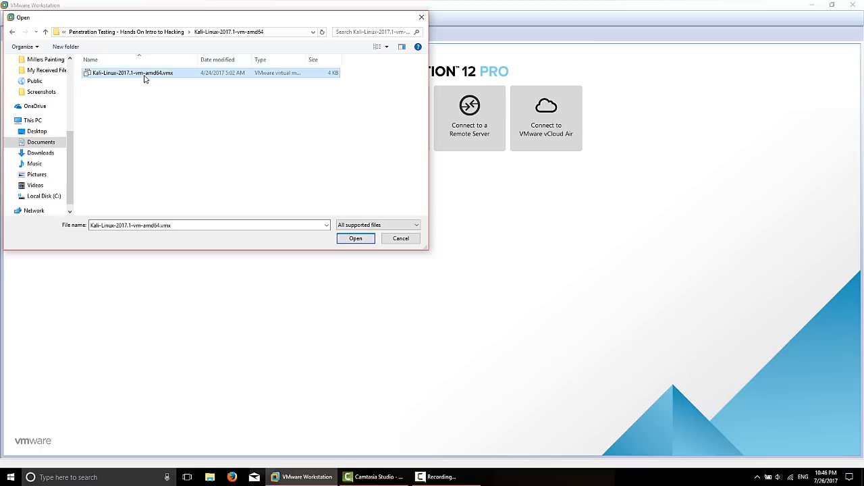
click(355, 240)
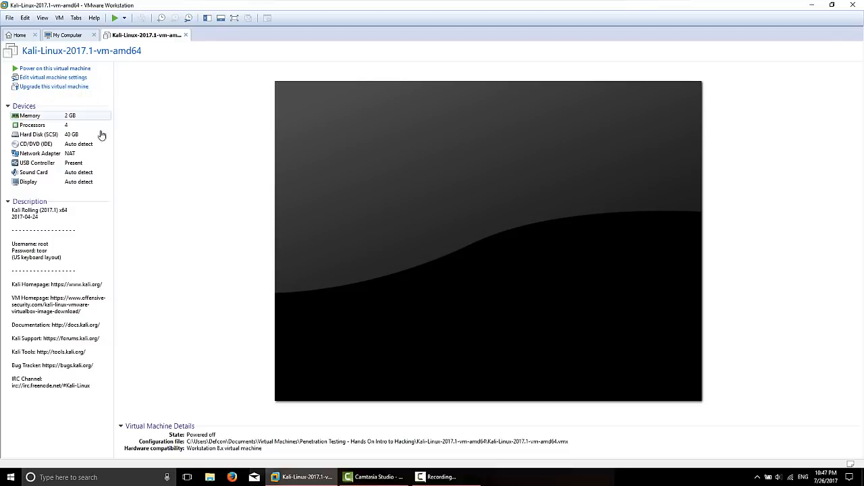
- Raise the Kali VM's memory to 4 GB, then power the machine on
click(70, 79)
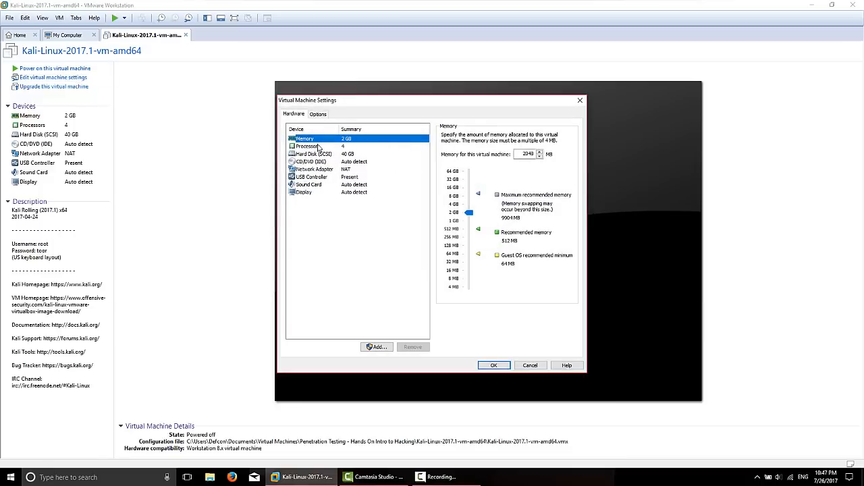
click(457, 211)
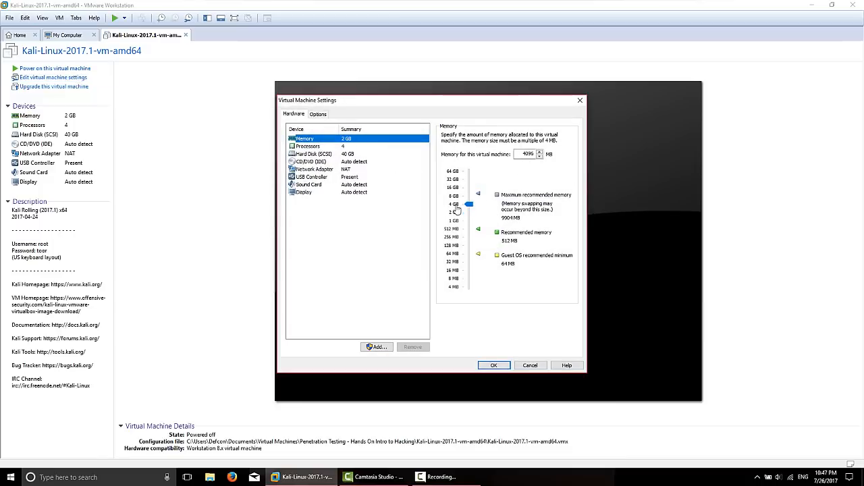
click(494, 366)
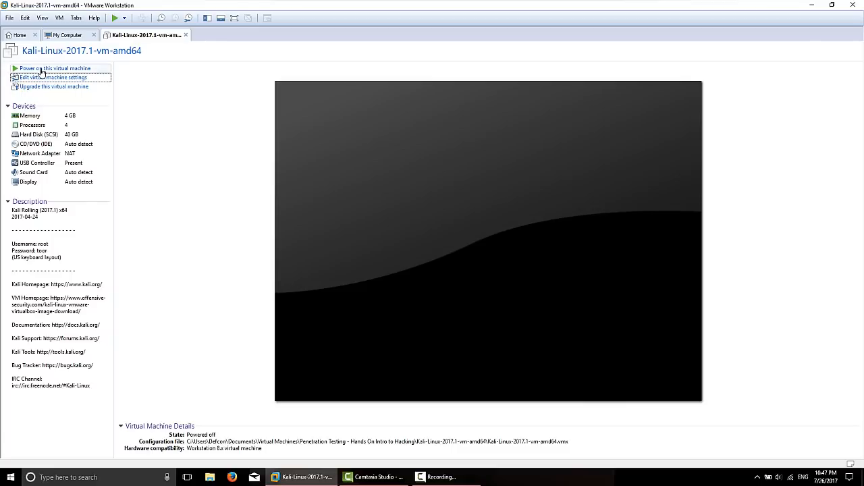
click(41, 70)
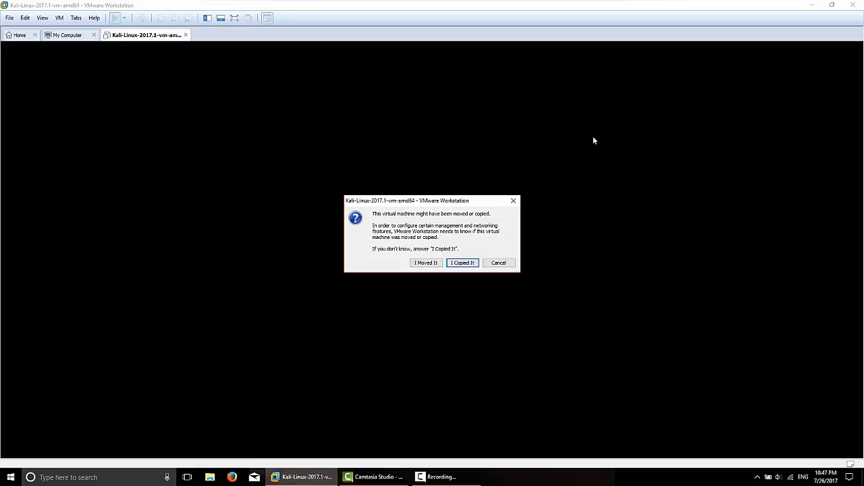
- Answer 'I Copied It' and boot the Kali GNU/Linux GRUB entry to the login screen
click(462, 263)
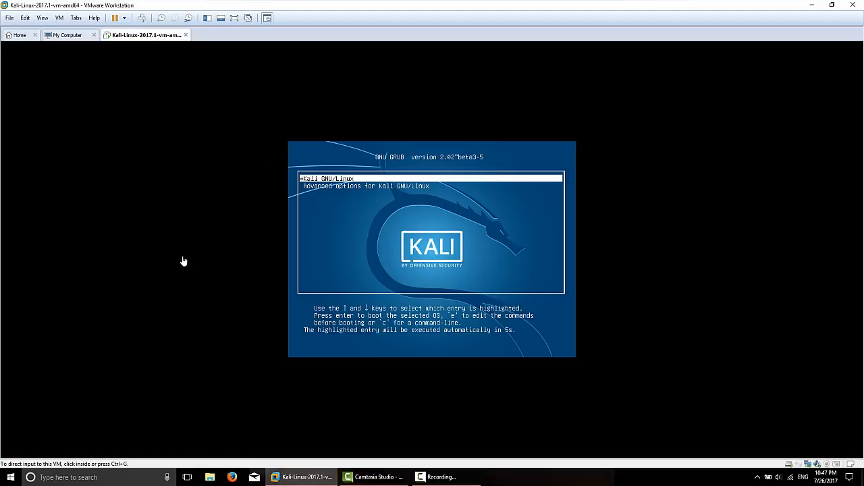
click(374, 222)
key(Return)
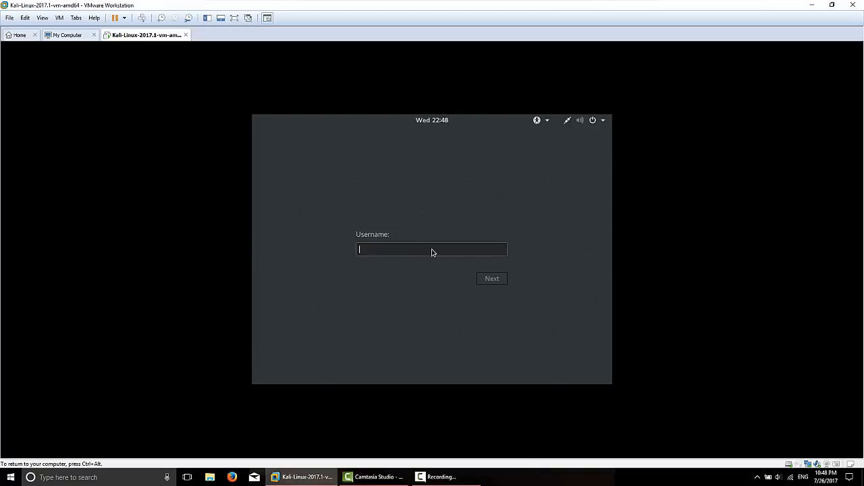
- Log in to Kali with username root and the account password
text(root)
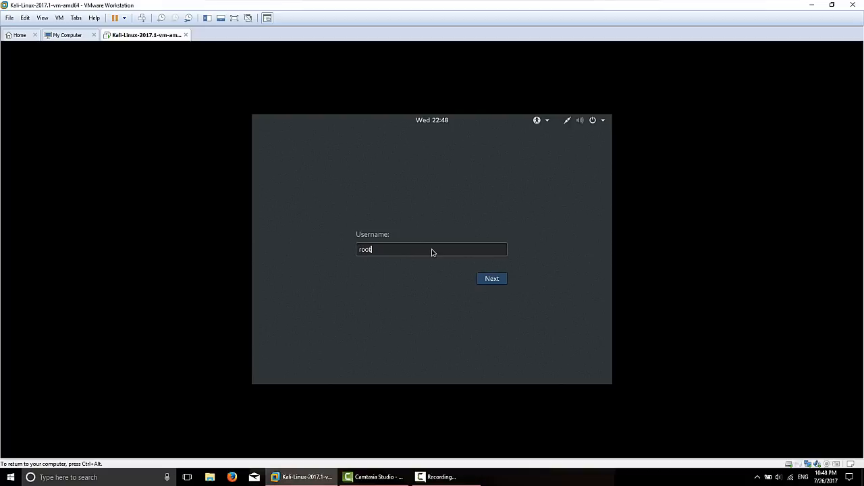
key(Return)
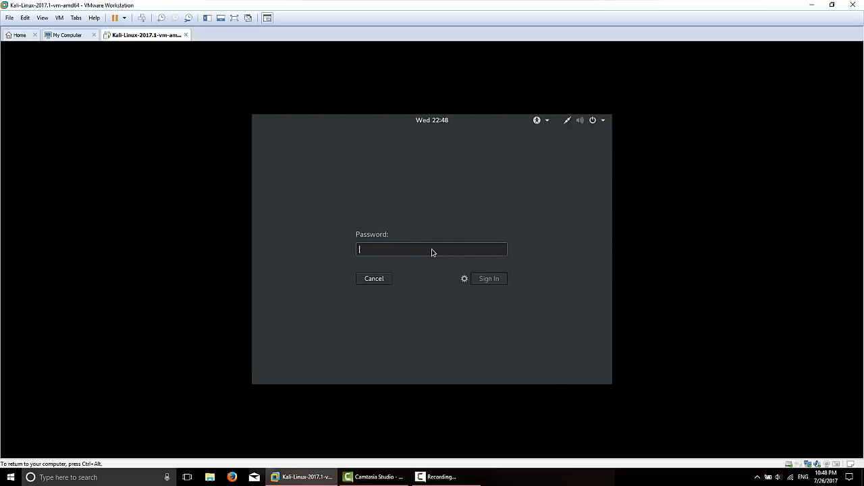
text(toor)
key(Return)
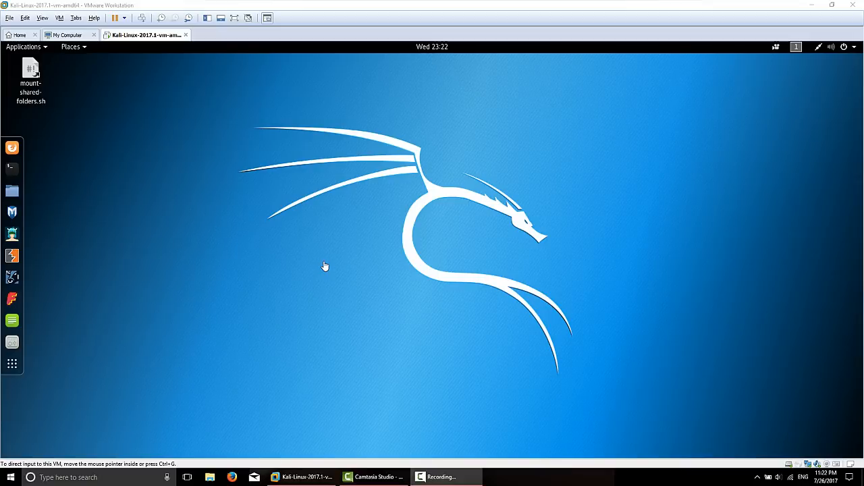
click(18, 35)
click(74, 36)
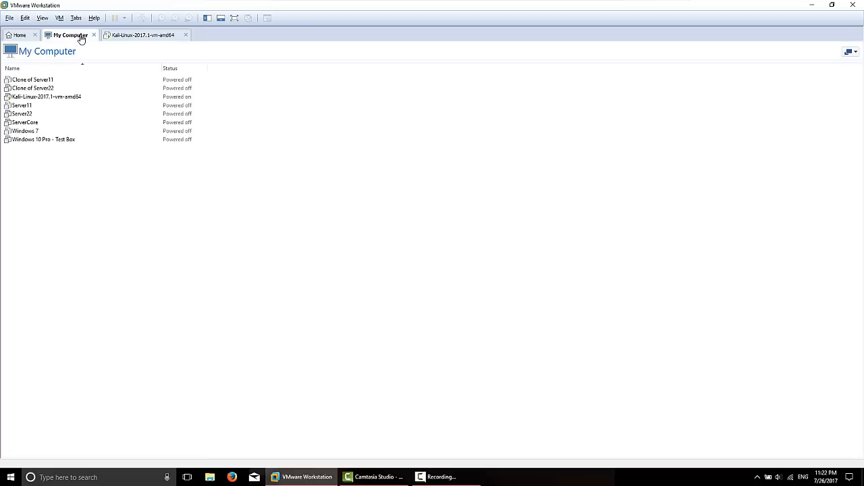
click(143, 38)
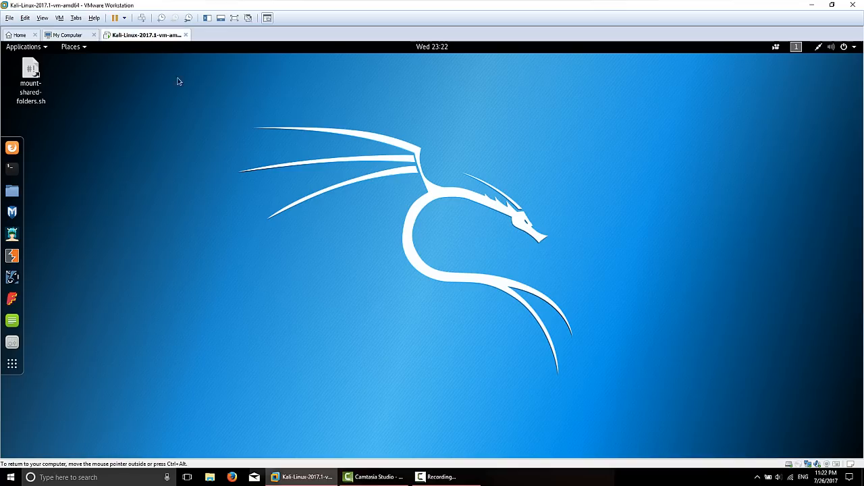
right_click(146, 38)
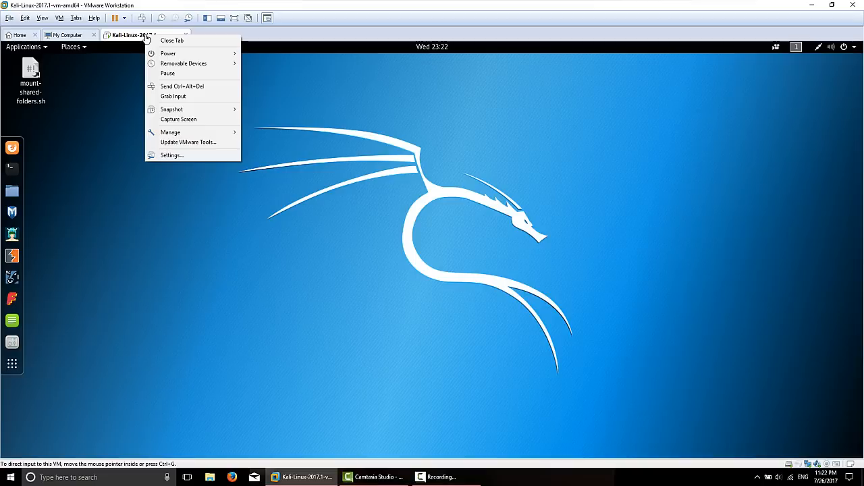
click(194, 157)
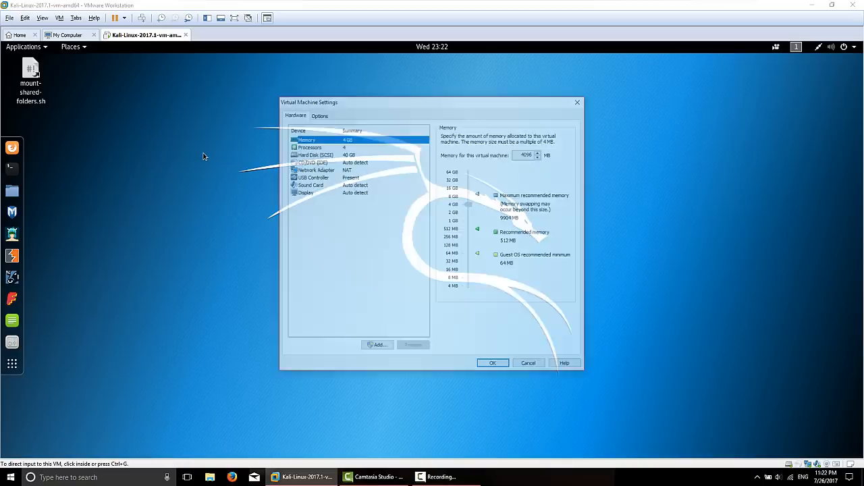
click(314, 171)
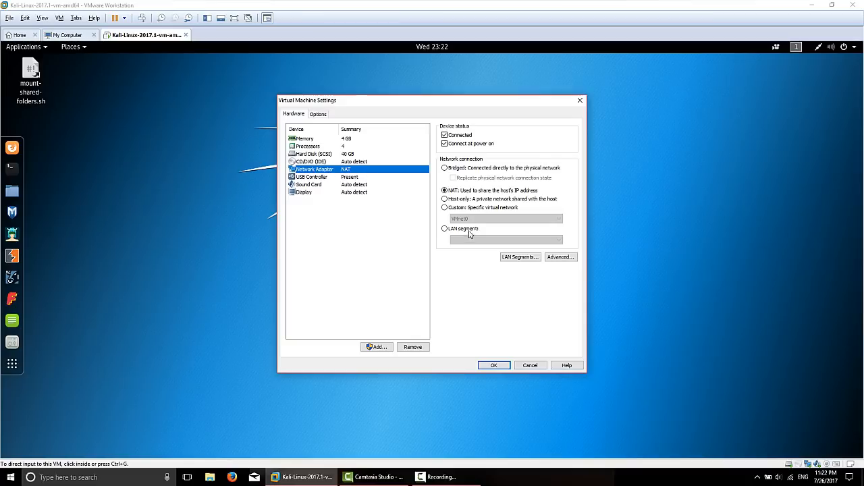
click(530, 365)
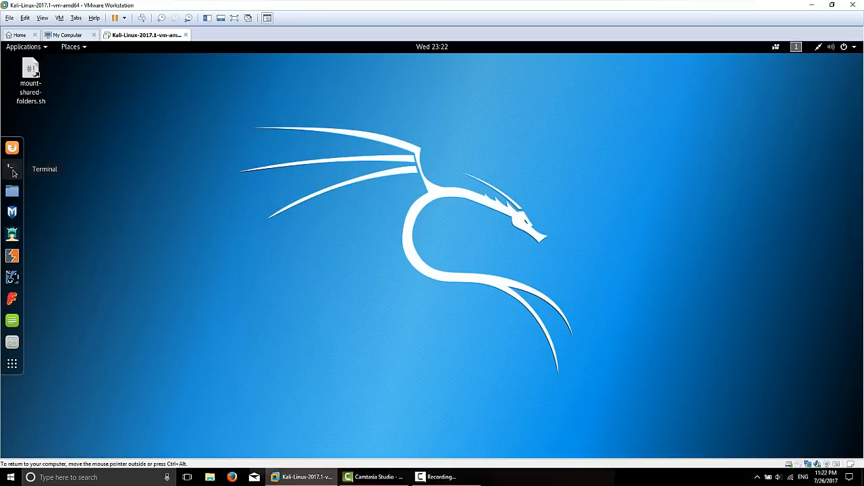
click(12, 172)
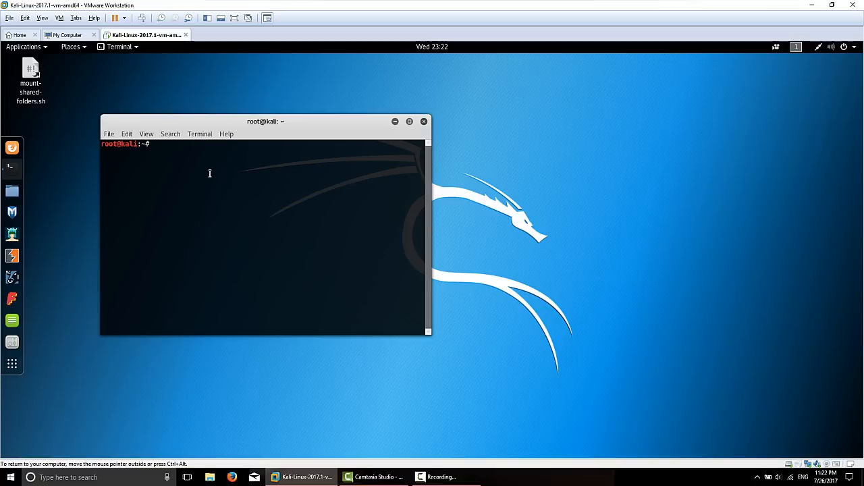
- Run ifconfig in the Kali terminal and highlight the VM address 192.168.74.128
text(ifconfig)
key(Return)
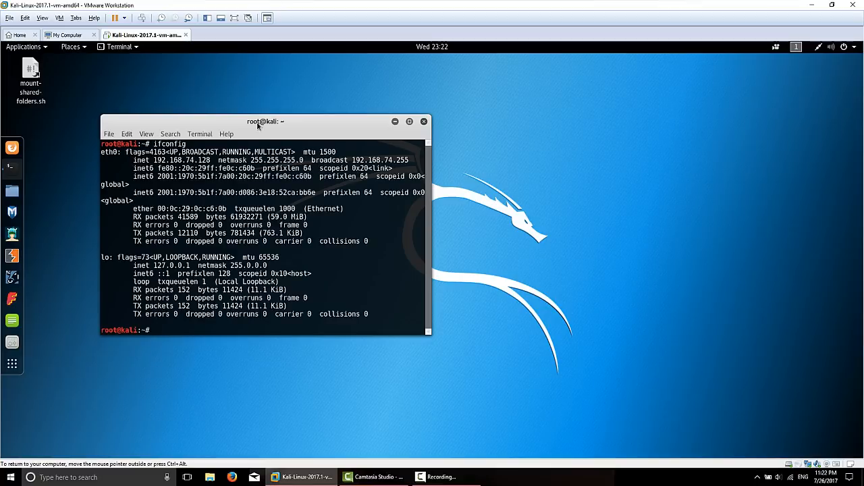
drag(155, 161, 211, 164)
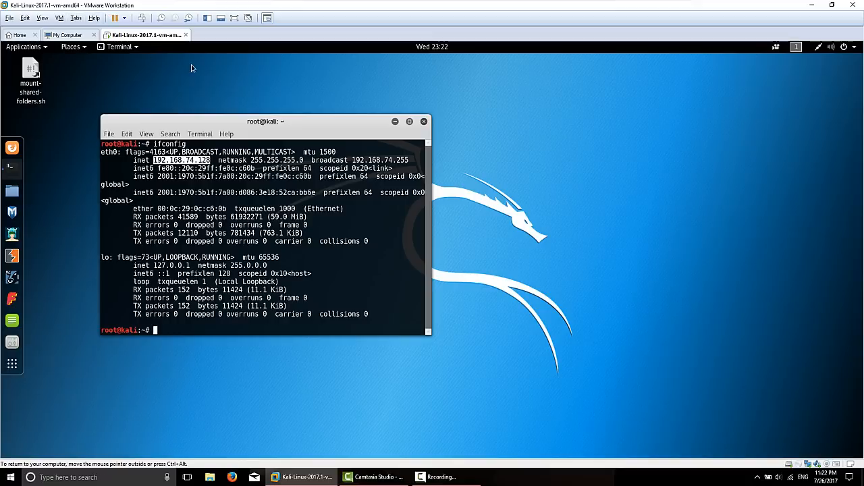
- Run ipconfig in a host Command Prompt and highlight its IPv4 address 192.168.1.137
click(10, 477)
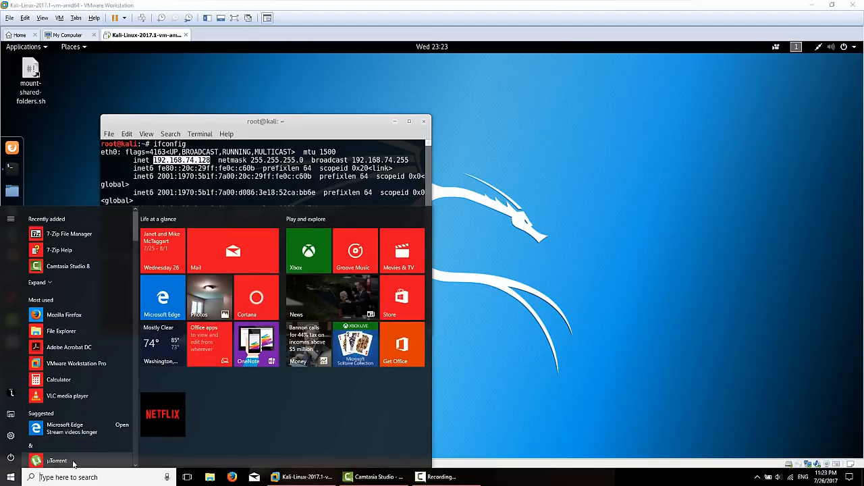
text(cmd)
key(Return)
text(i)
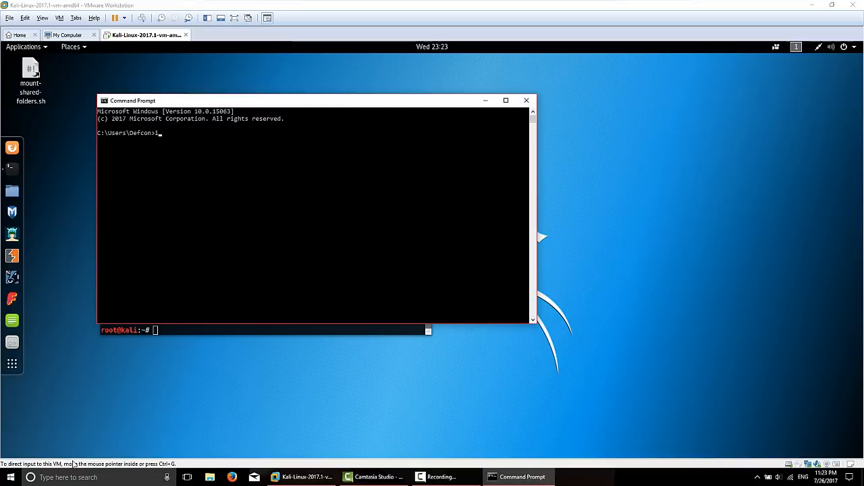
text(pconfig)
key(Return)
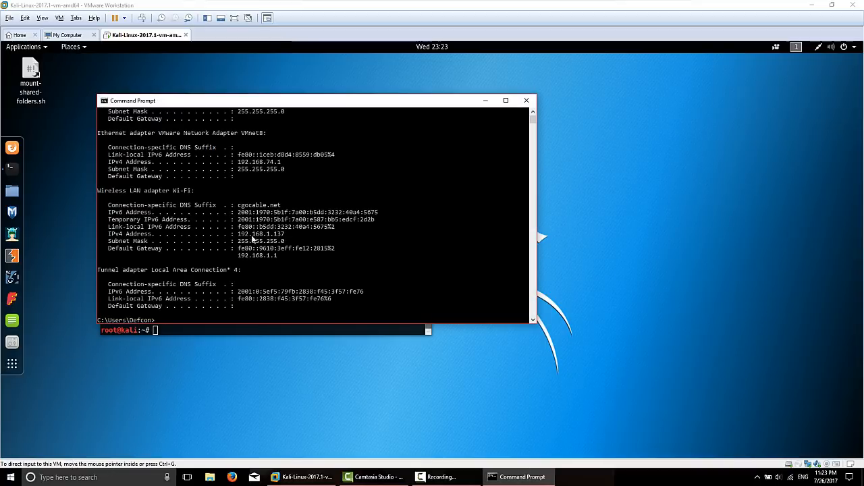
click(239, 237)
drag(239, 236, 290, 235)
drag(292, 104, 563, 67)
click(294, 118)
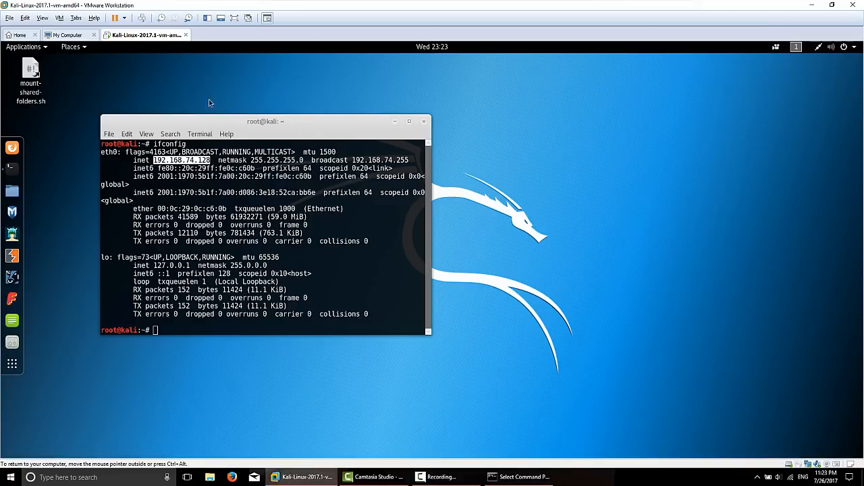
- Switch the Kali VM's network adapter from NAT to Bridged
right_click(148, 37)
click(184, 155)
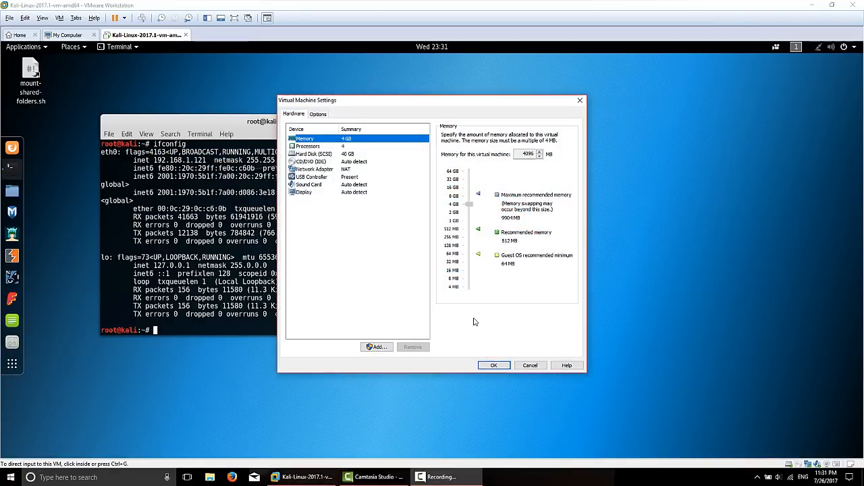
click(307, 169)
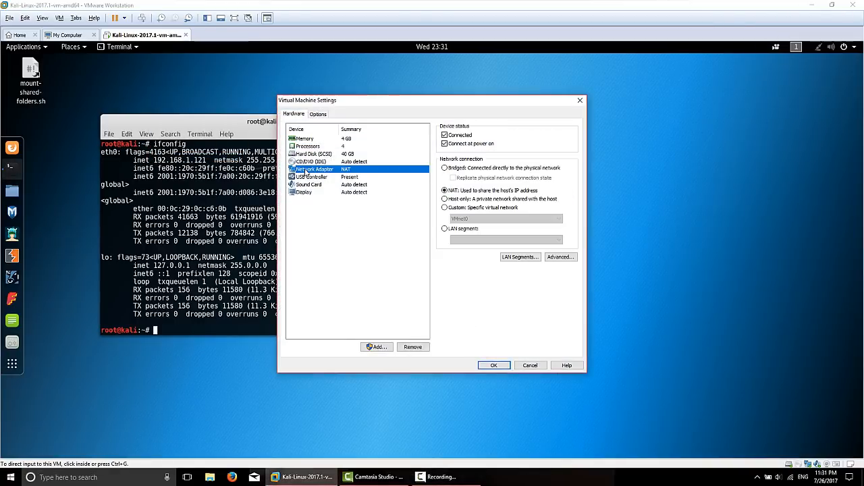
click(448, 168)
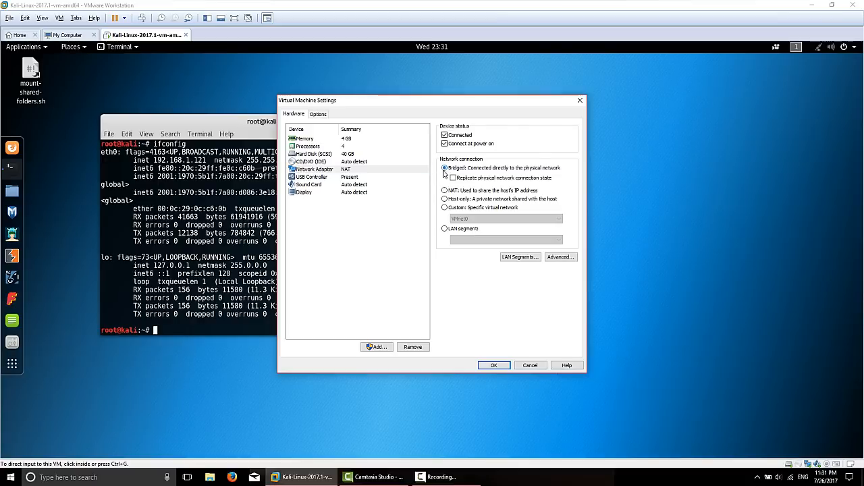
click(494, 366)
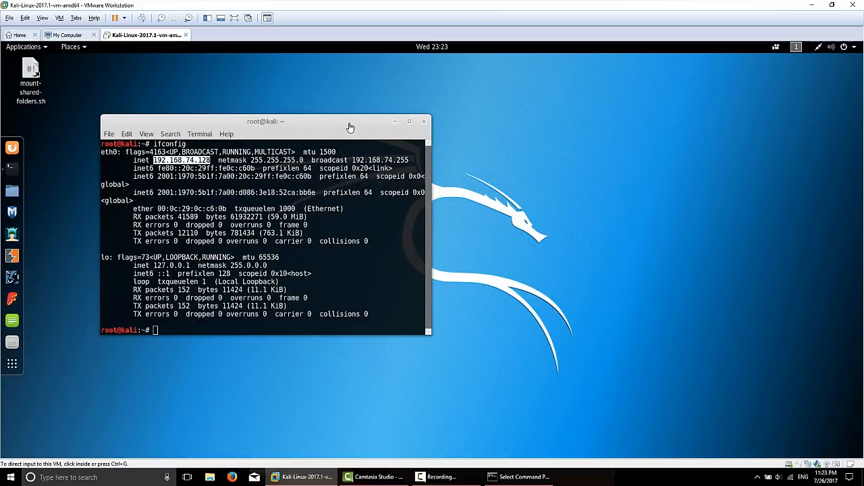
- Rerun ifconfig and confirm the address is still 192.168.74.128
drag(342, 121, 422, 108)
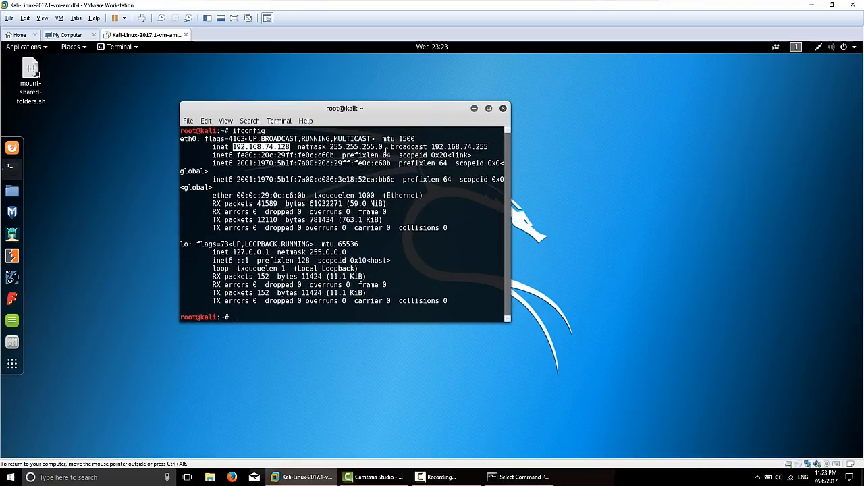
text(ifconfig)
key(Return)
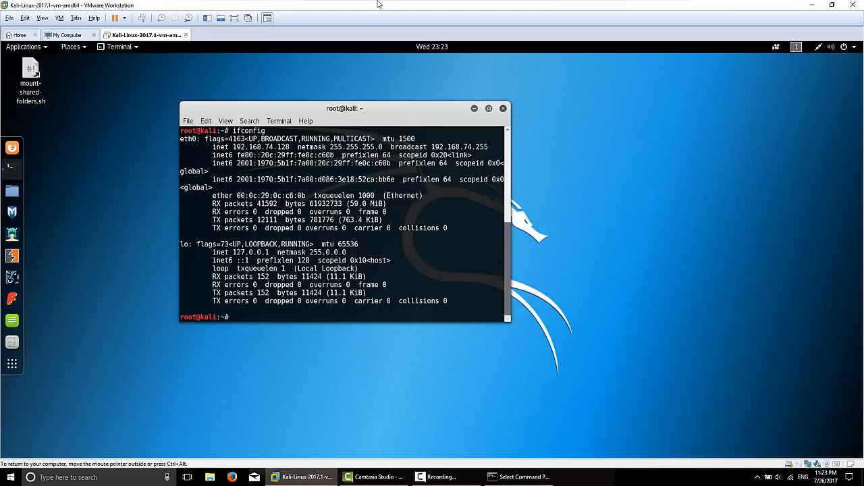
drag(233, 148, 291, 151)
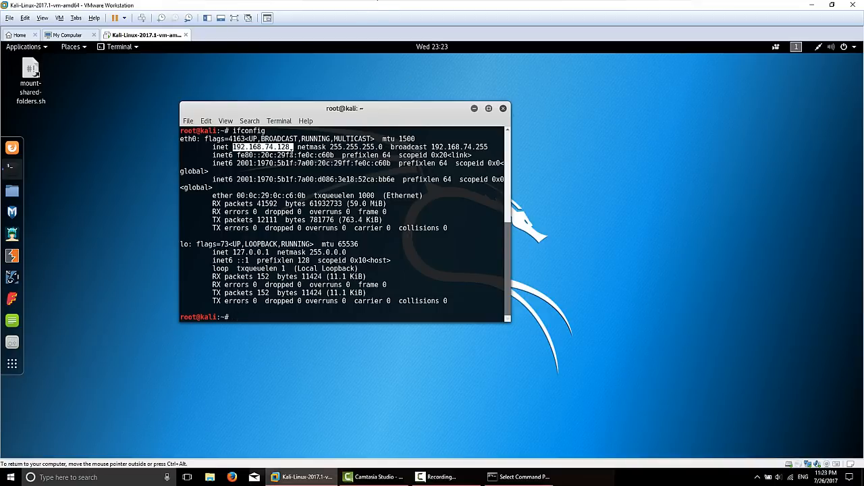
click(344, 230)
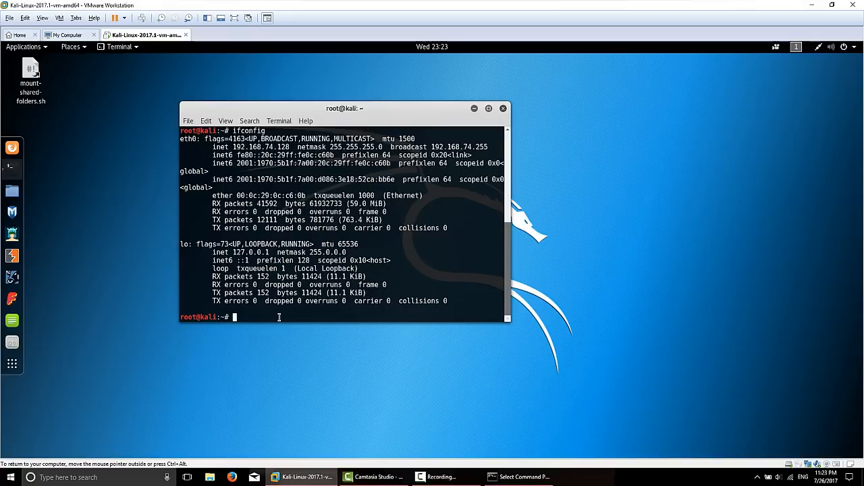
- Run 'service NetworkManager restart', correcting the misspelled 'resttart' attempt
text(service Net)
key(Tab)
text(resttart)
key(Return)
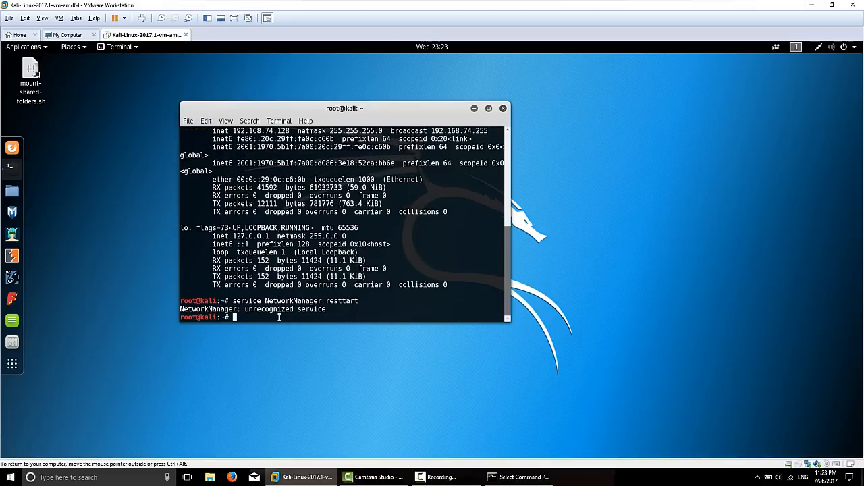
key(Up)
key(Left)
key(Left)
key(Left)
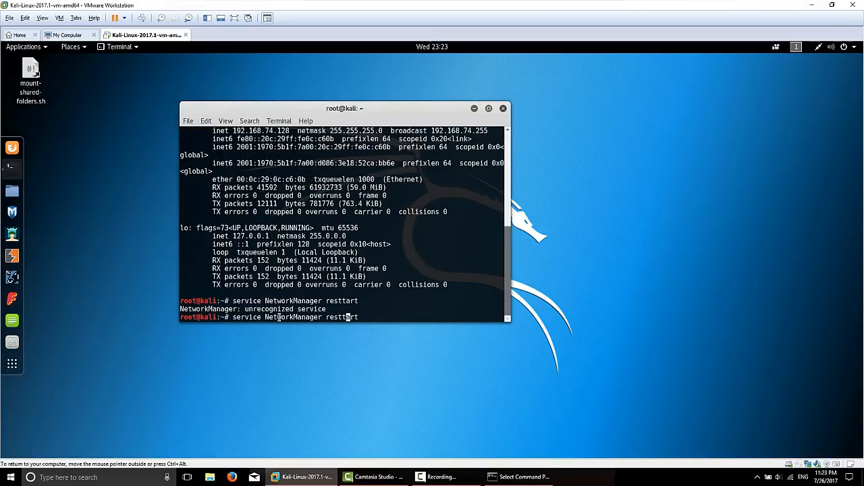
key(BackSpace)
key(Return)
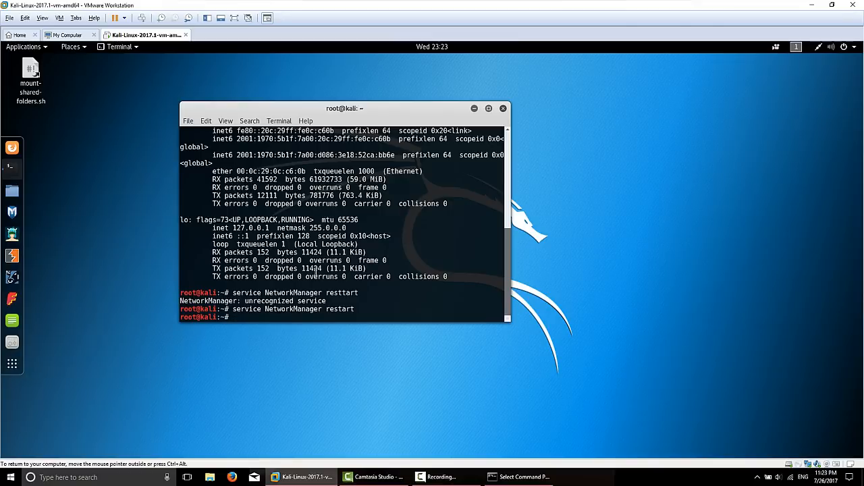
click(823, 64)
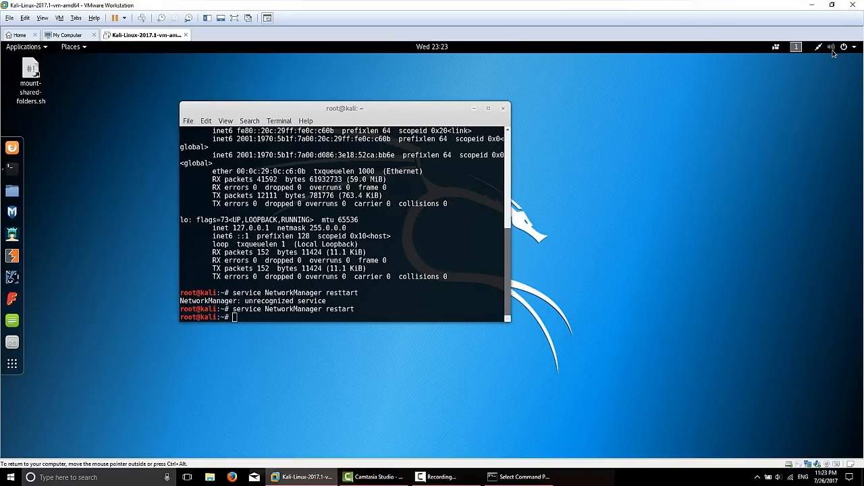
click(251, 318)
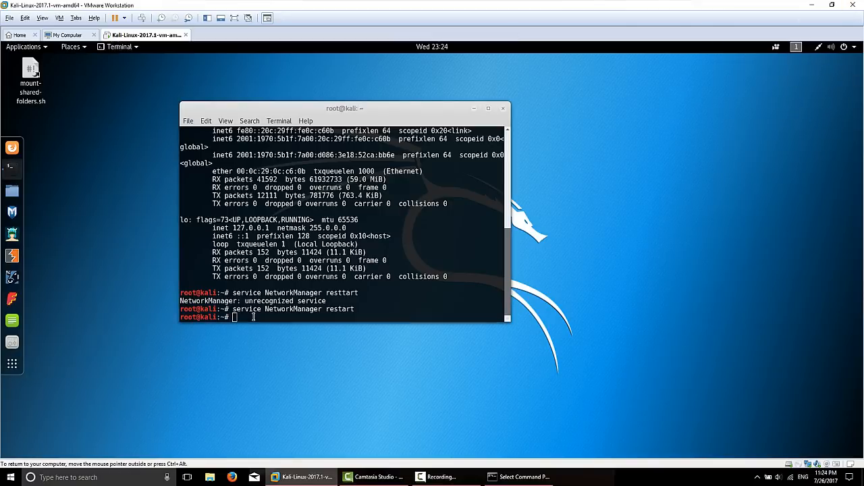
- Clear the terminal, run ifconfig to see the new address 192.168.1.121, then close the host Command Prompt
text(clear)
key(Return)
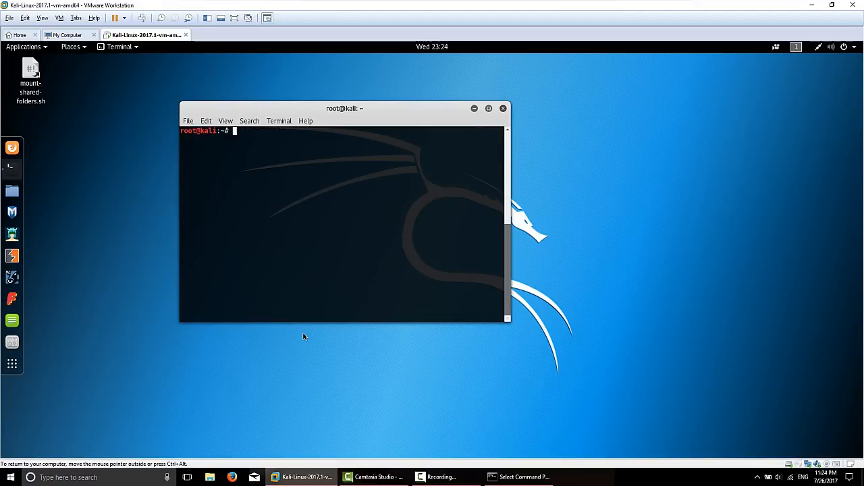
text(ifconfig)
key(Return)
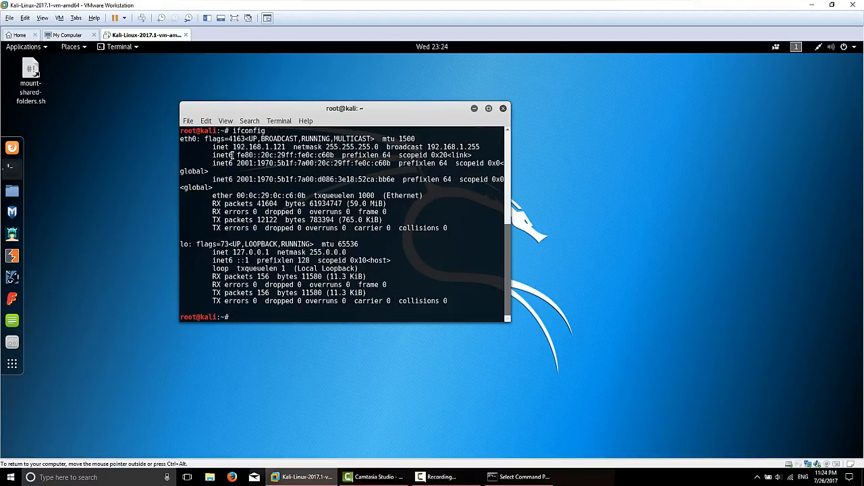
drag(233, 147, 293, 148)
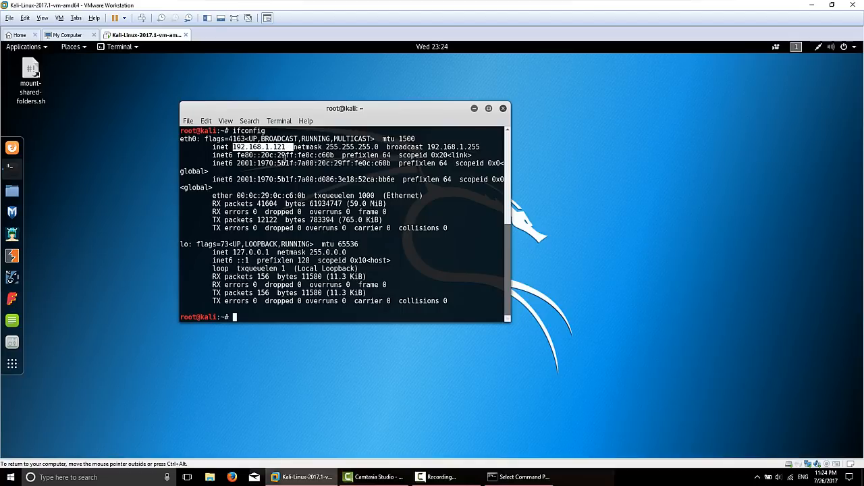
click(515, 479)
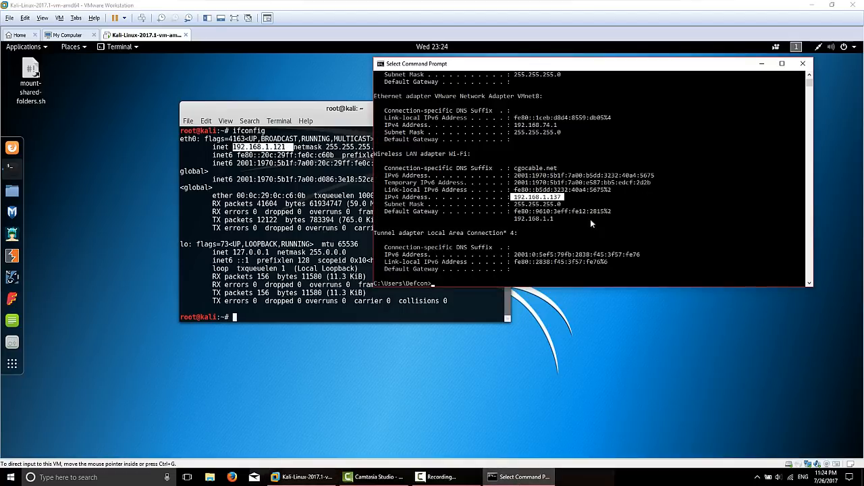
click(803, 64)
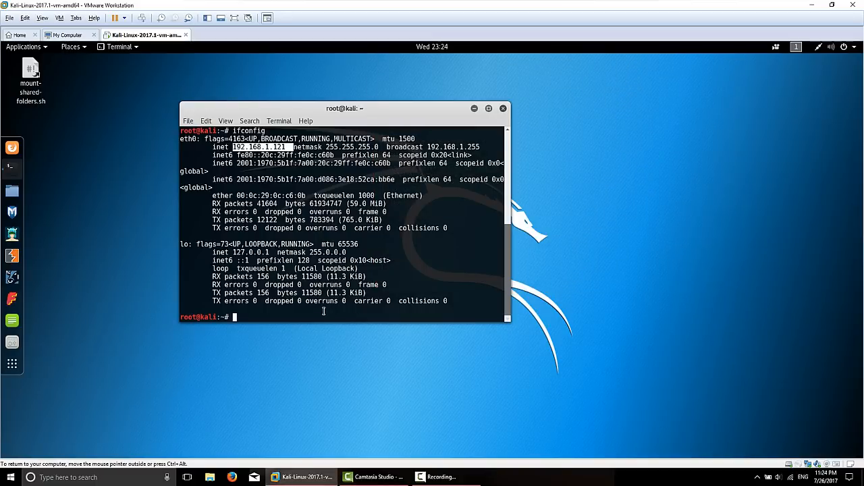
key(Return)
key(Return)
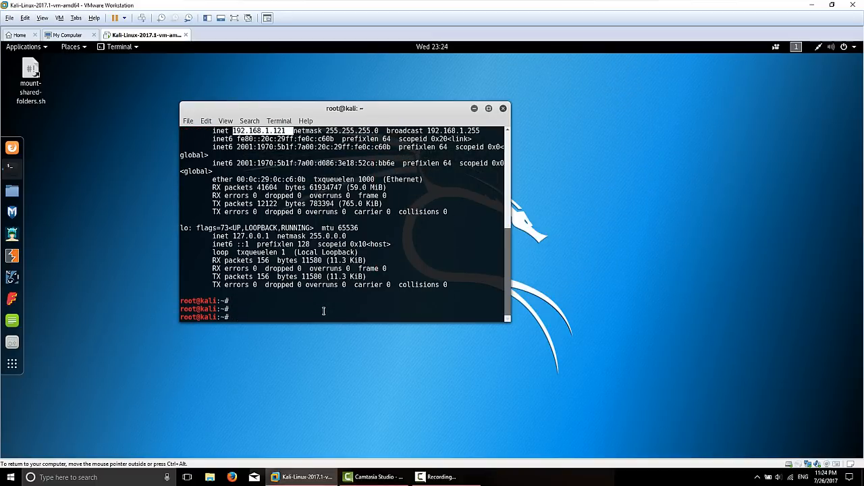
text(ping )
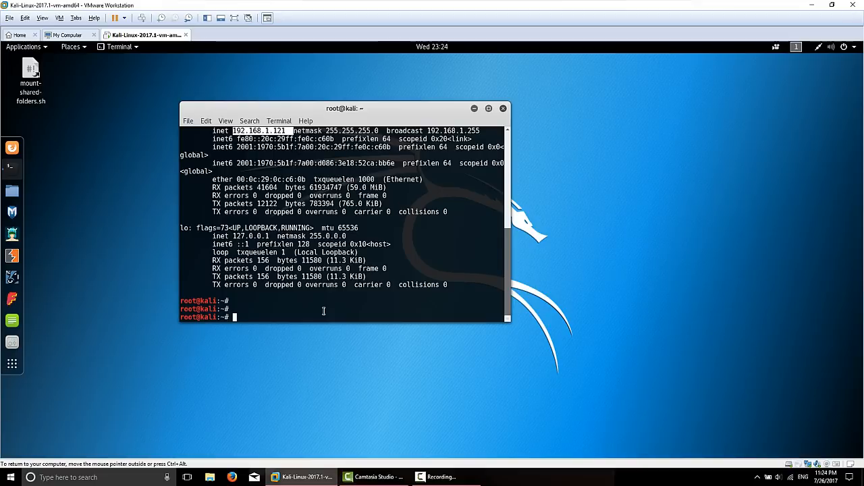
text(www.google.ca)
key(Return)
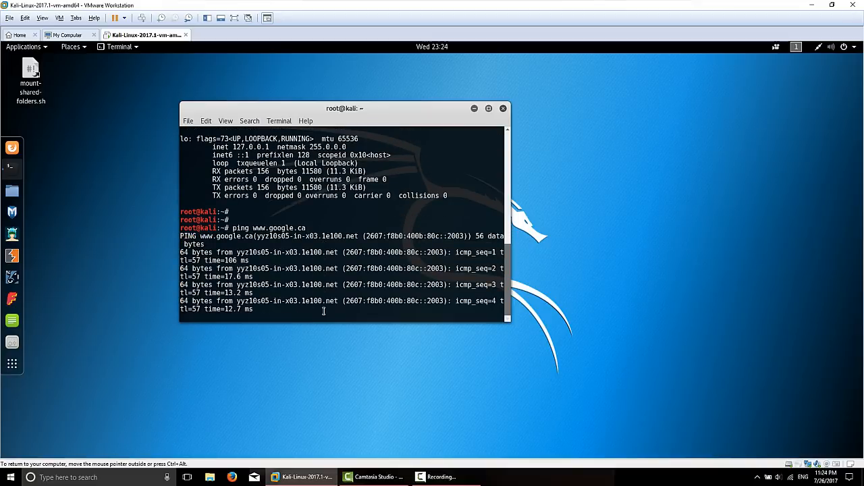
key(ctrl+c)
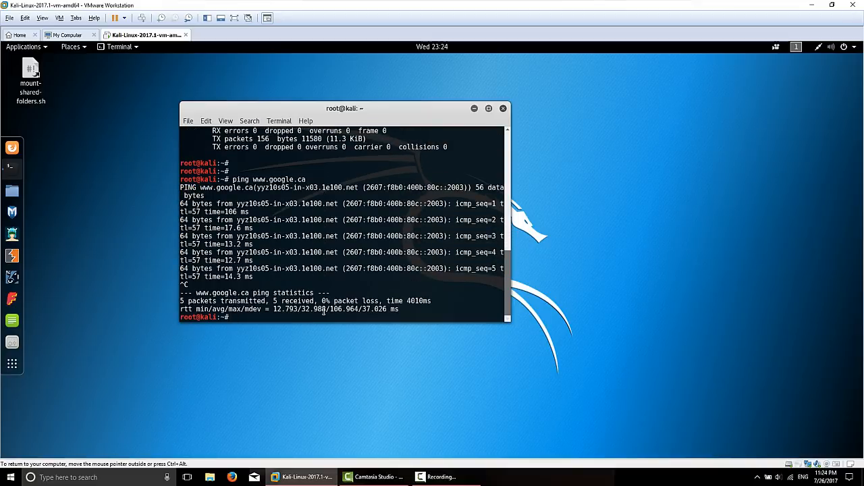
click(503, 108)
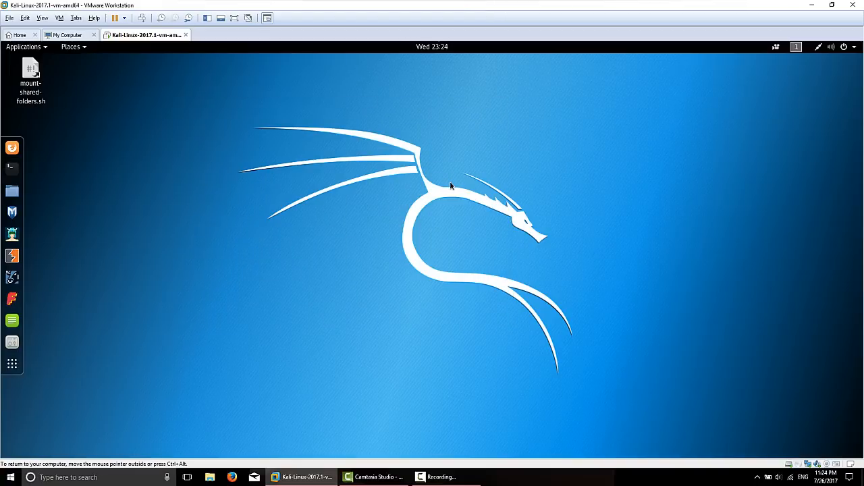